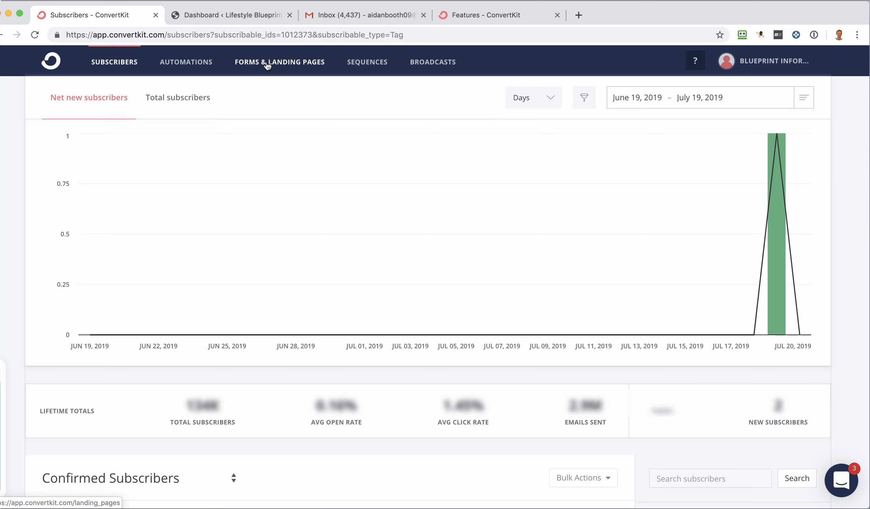
# Start a new form for gathering subscribers, using the Inline display format
pyautogui.click(267, 65)
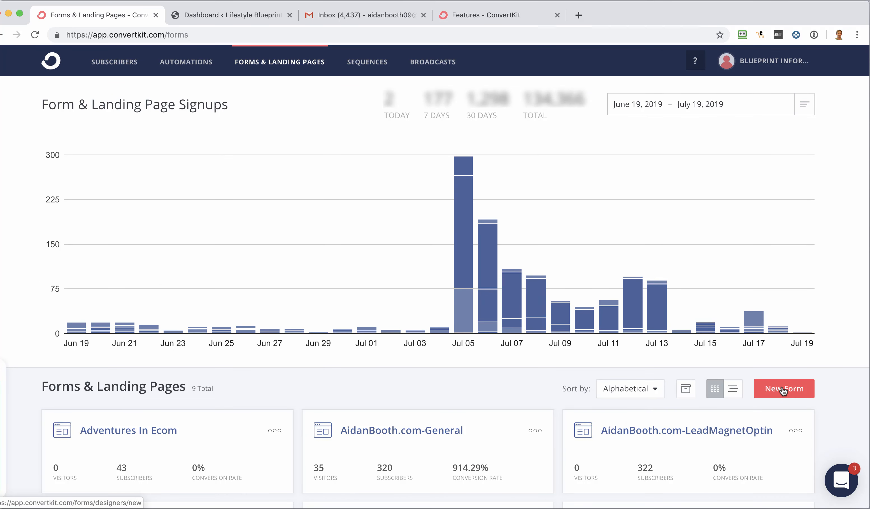
pyautogui.click(784, 389)
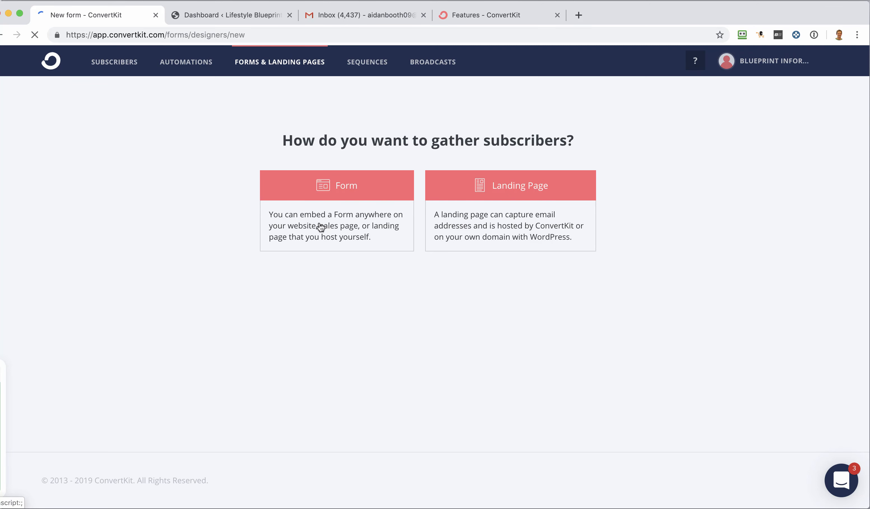
pyautogui.click(339, 194)
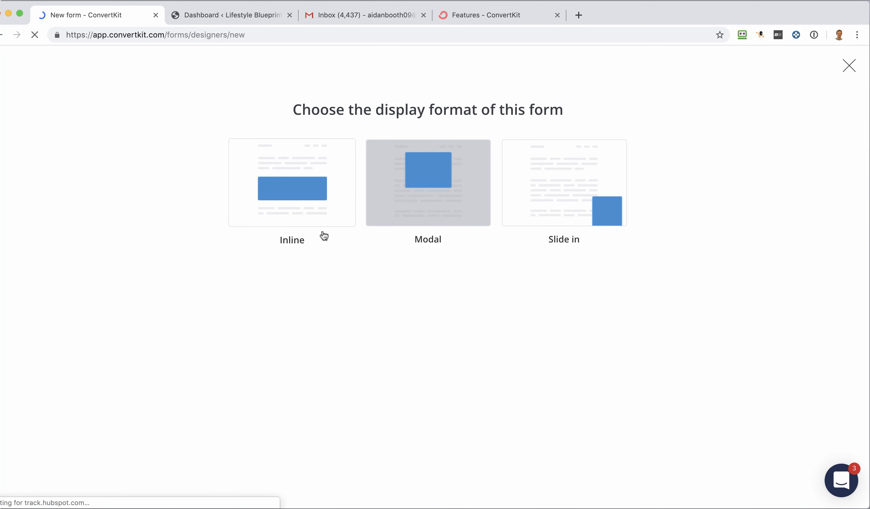
pyautogui.click(313, 189)
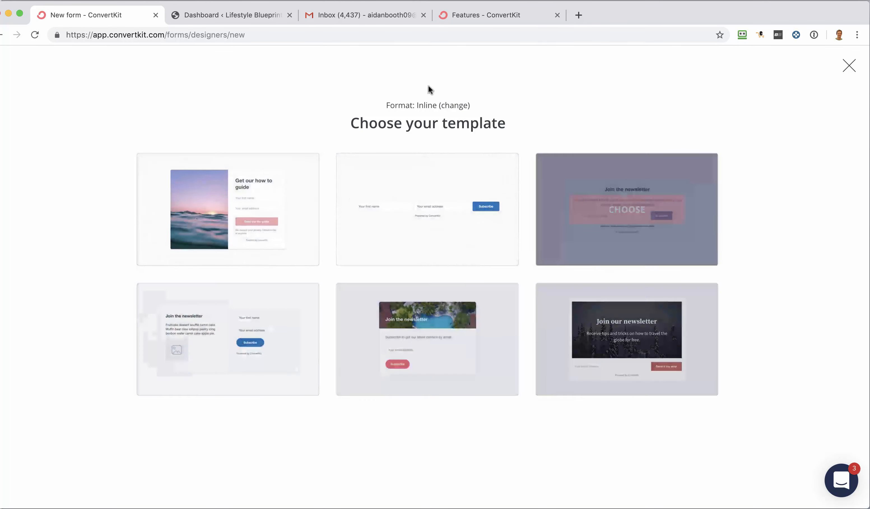
# Look at the templates offered for the Modal and Slide in display formats
pyautogui.click(461, 106)
pyautogui.click(414, 202)
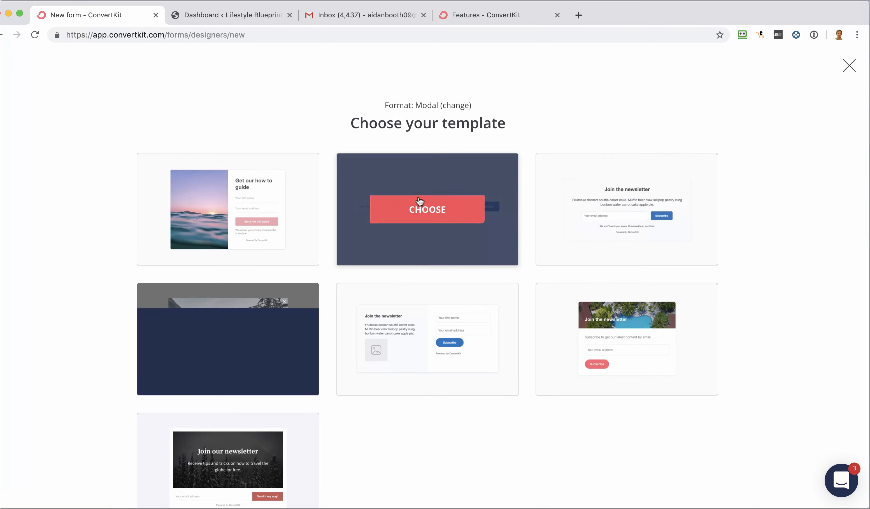
pyautogui.click(456, 107)
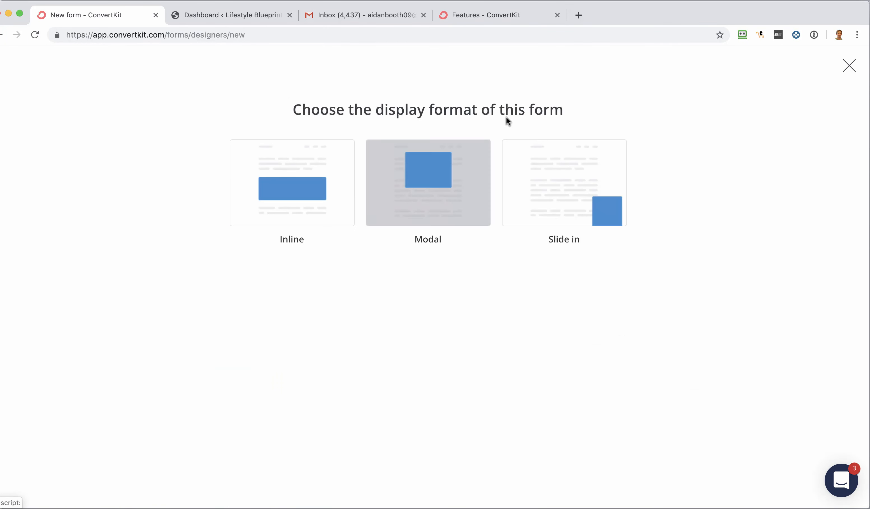
pyautogui.click(560, 174)
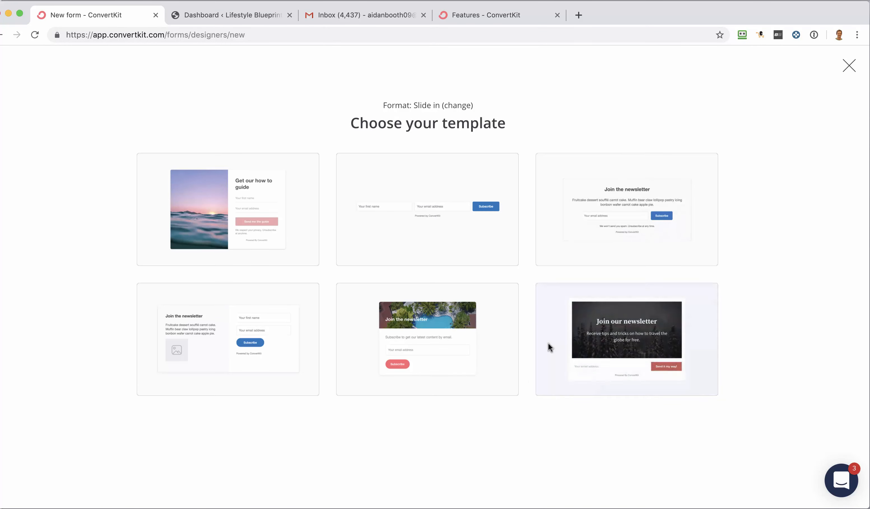
# Change the form's display format back to Inline and choose the "Join the newsletter" template with a single email field and blue Subscribe button beside it
pyautogui.click(462, 107)
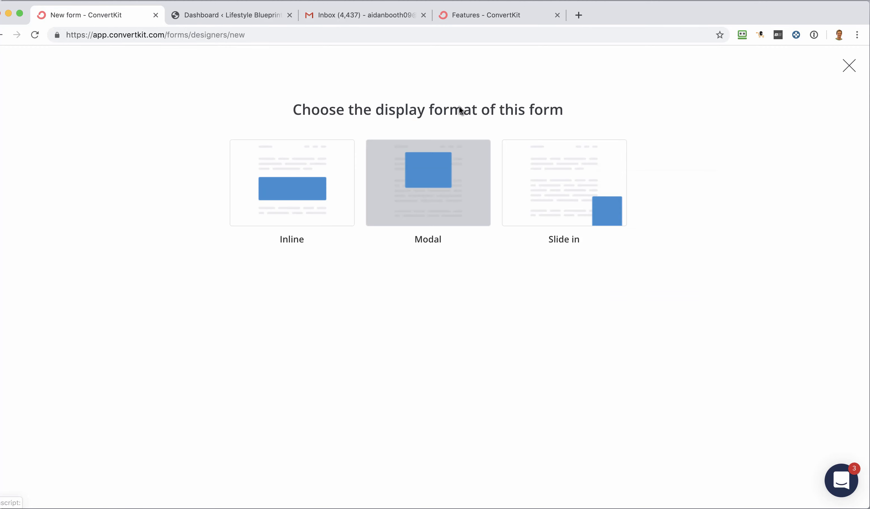
pyautogui.click(327, 171)
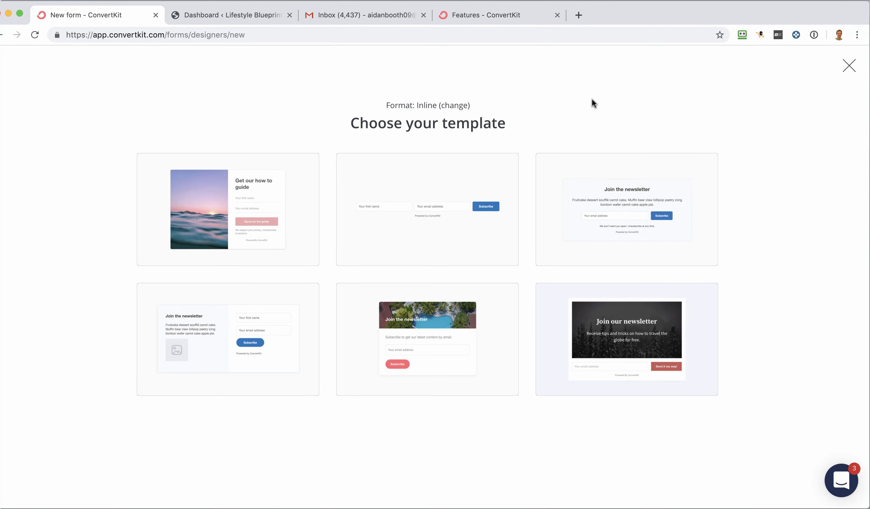
pyautogui.moveTo(616, 211)
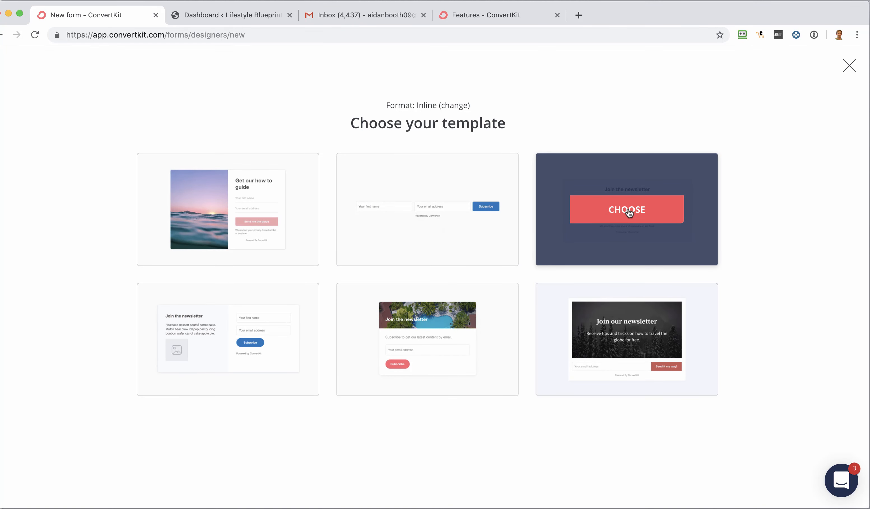
pyautogui.click(628, 211)
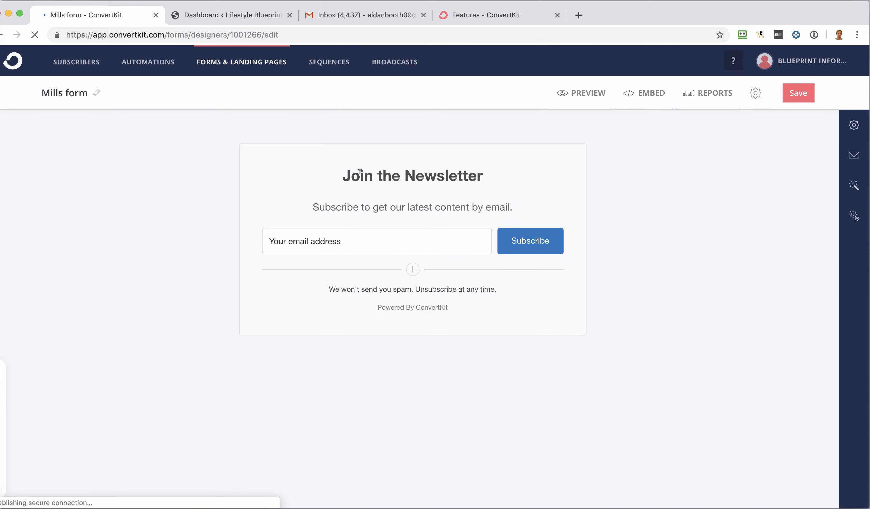
# Replace the form's heading text with "Join My Email Series"
pyautogui.click(377, 172)
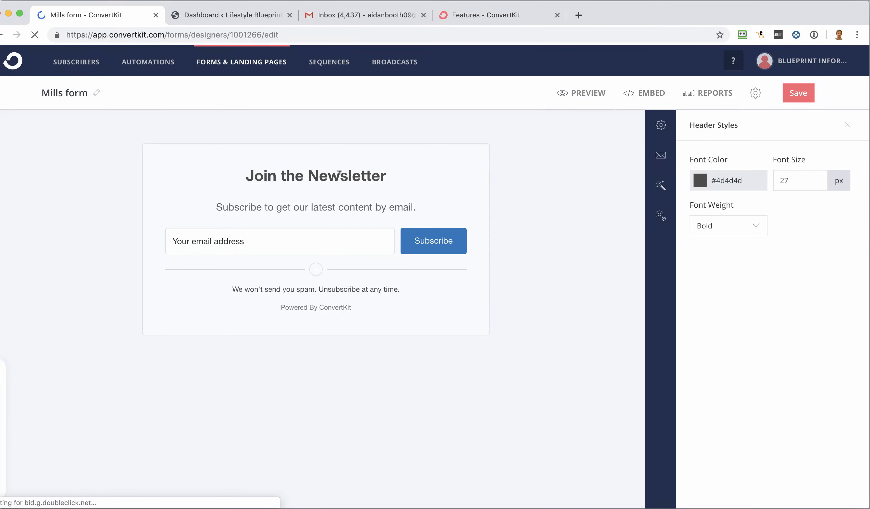
pyautogui.moveTo(245, 170); pyautogui.dragTo(387, 170)
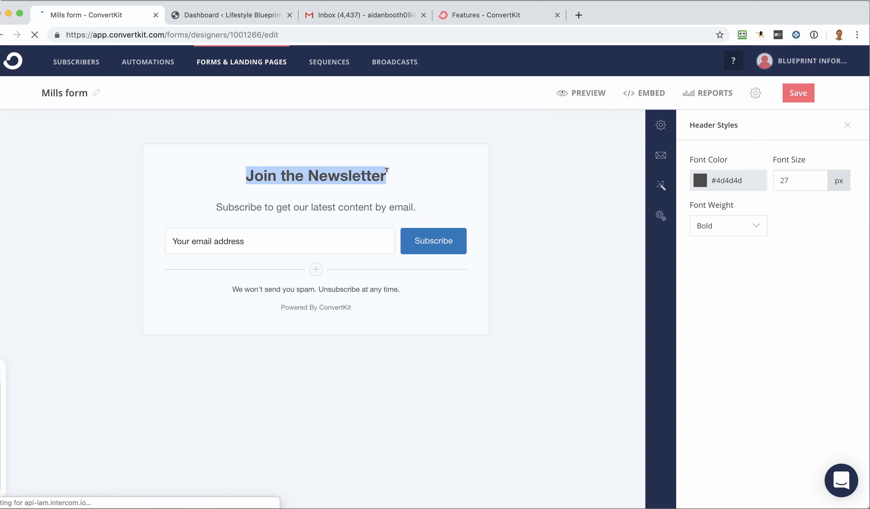
pyautogui.write('Join')
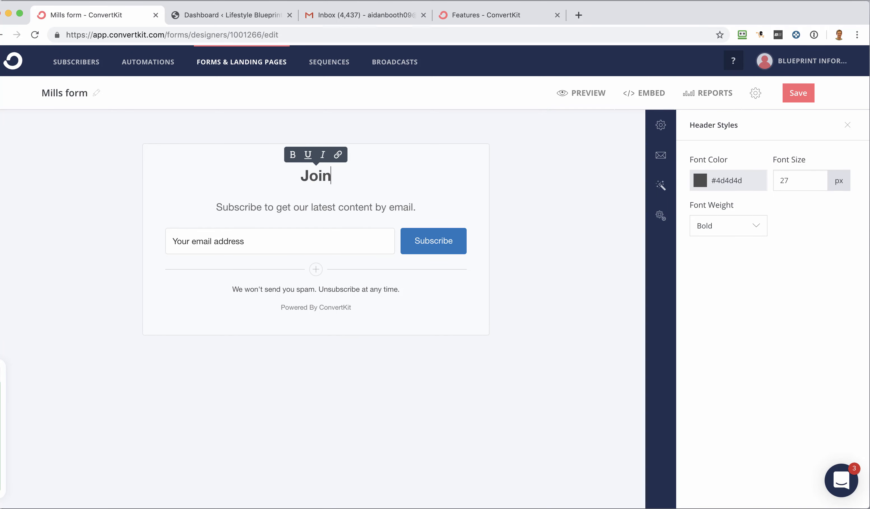
pyautogui.write(' My ')
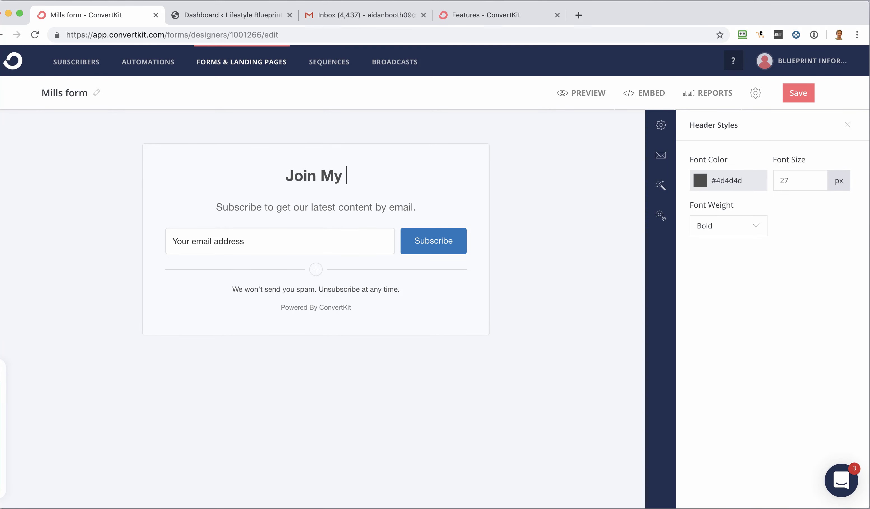
pyautogui.write('Email S')
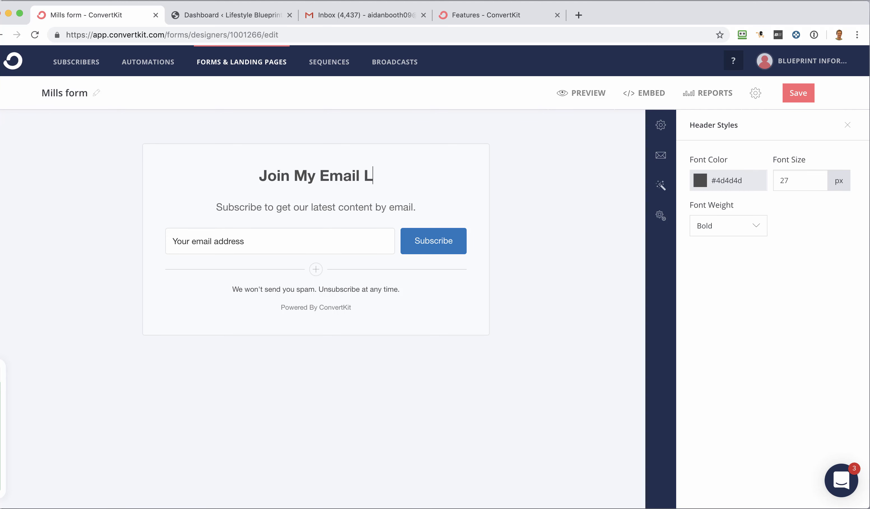
pyautogui.write('eries')
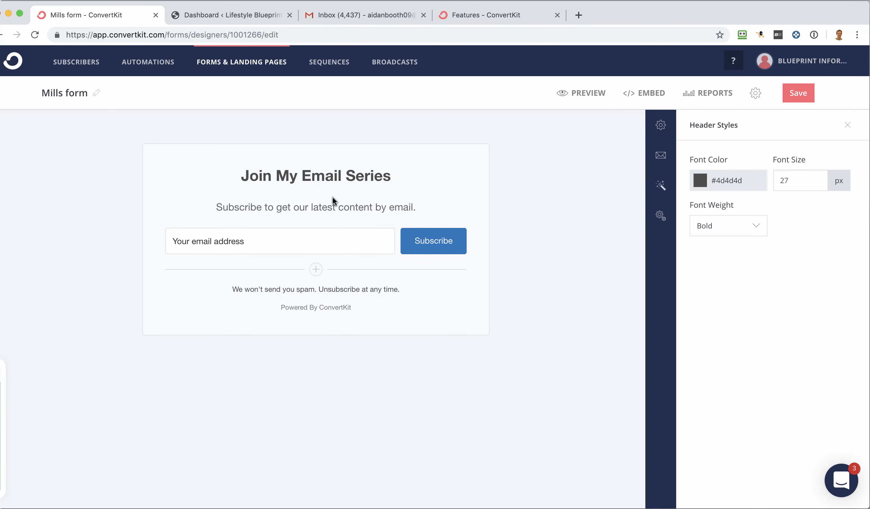
# Hide the form's Powered By link and set the form to redirect subscribers to another page
pyautogui.click(316, 289)
pyautogui.click(319, 308)
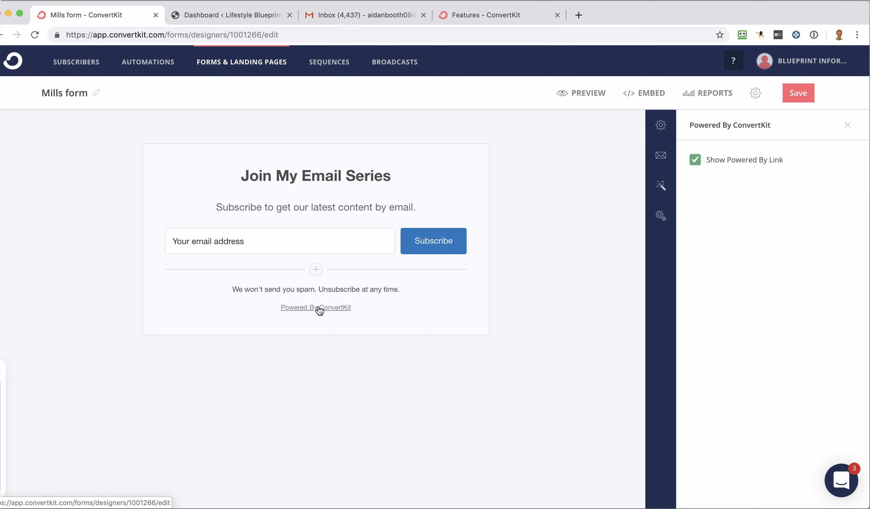
pyautogui.click(696, 162)
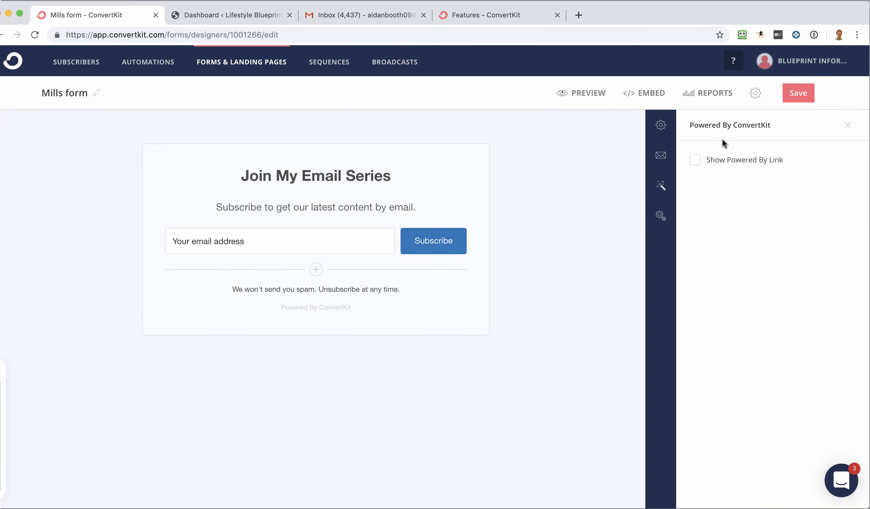
pyautogui.click(661, 125)
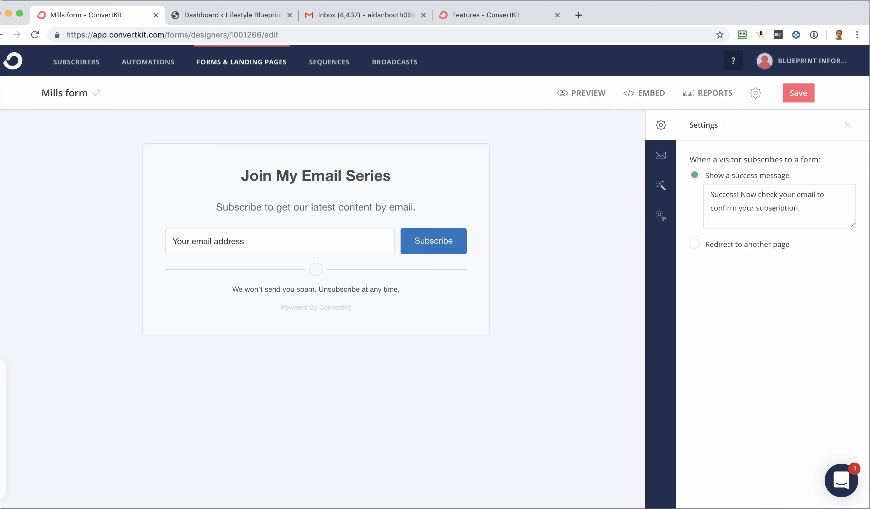
pyautogui.click(695, 245)
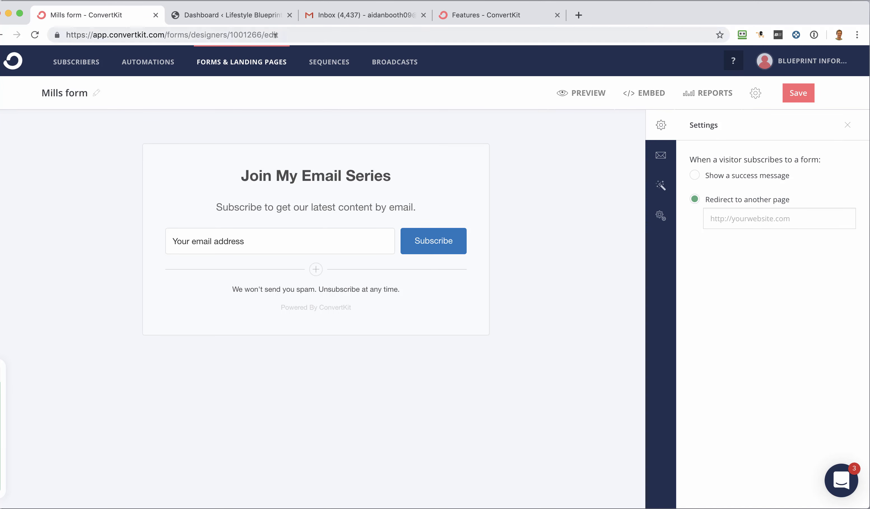
# Switch to the WordPress site, view the published Demo Thanks page in a new tab and copy its web address
pyautogui.click(240, 16)
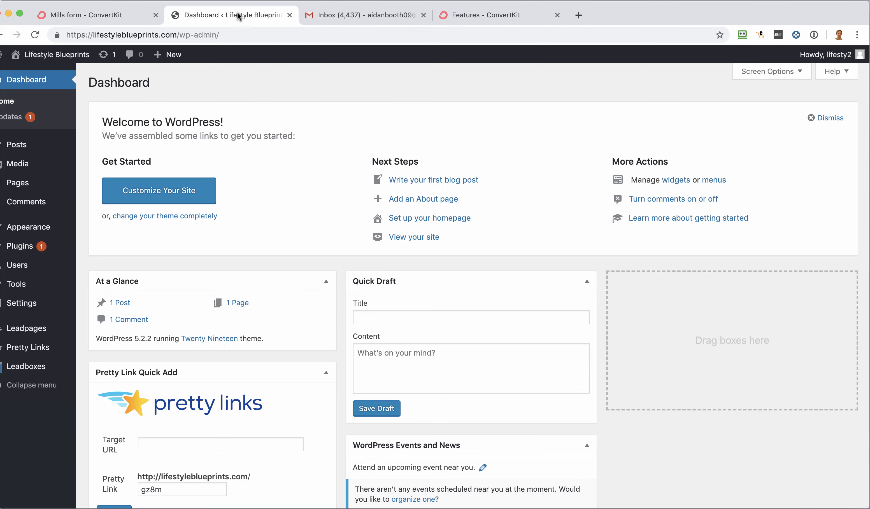
pyautogui.click(34, 186)
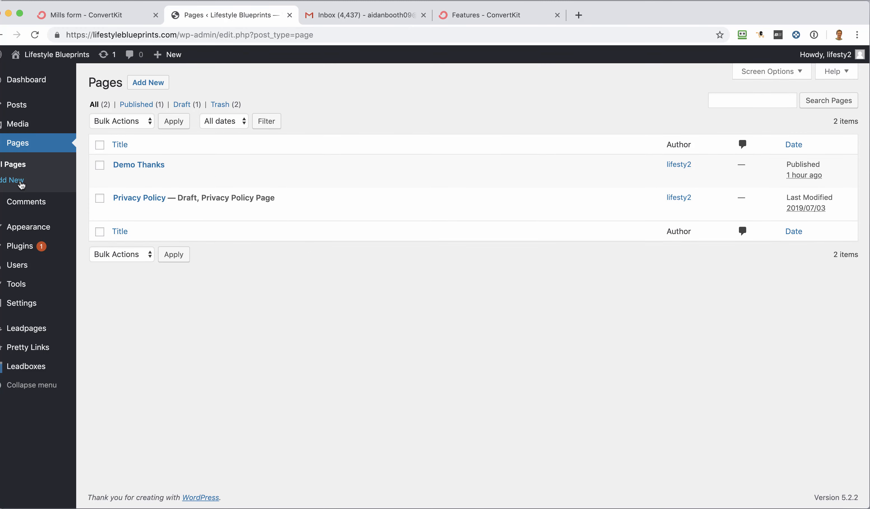
pyautogui.hscroll(1, 19, 185)
pyautogui.hscroll(-1, 146, 172)
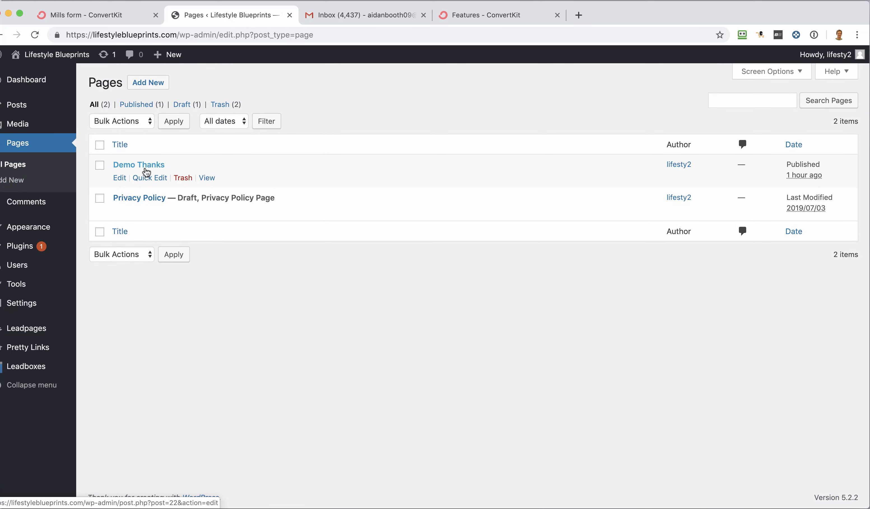
pyautogui.keyDown('super'); pyautogui.click(208, 178); pyautogui.keyUp('super')
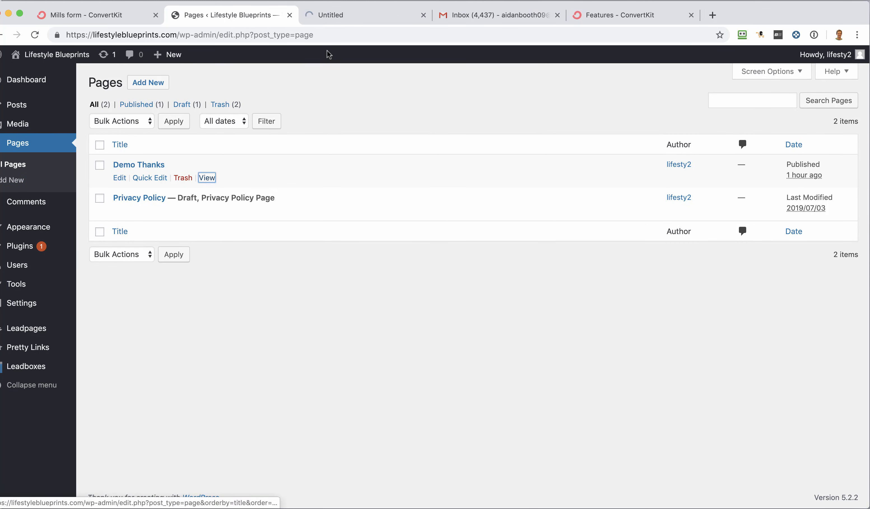
pyautogui.click(348, 16)
pyautogui.click(349, 28)
pyautogui.press('cmd+c')
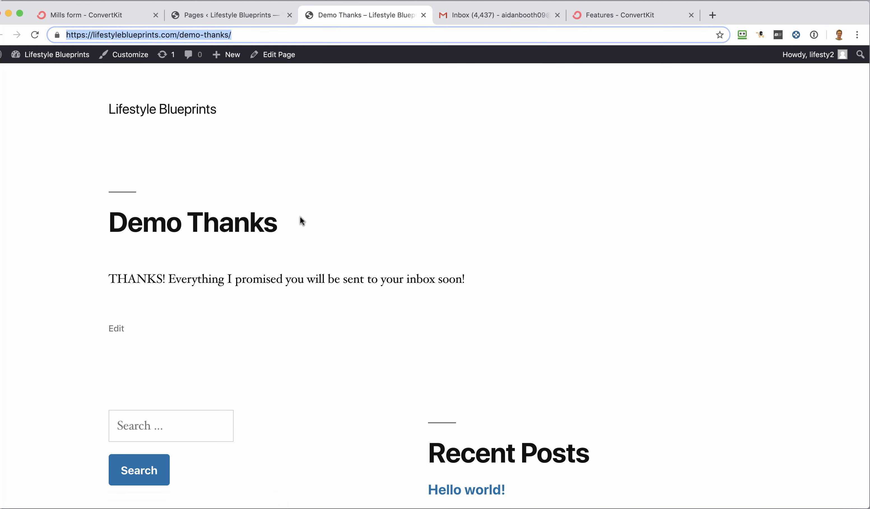
pyautogui.click(83, 17)
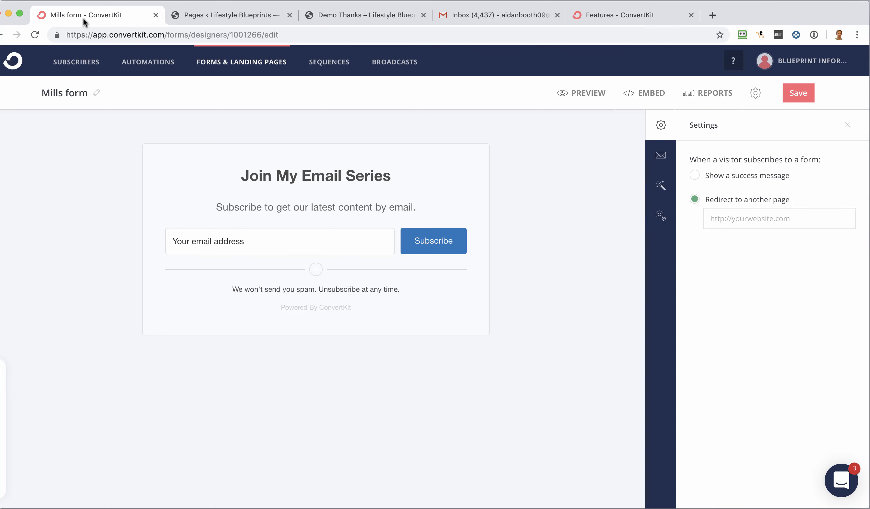
pyautogui.click(757, 218)
pyautogui.press('cmd+v')
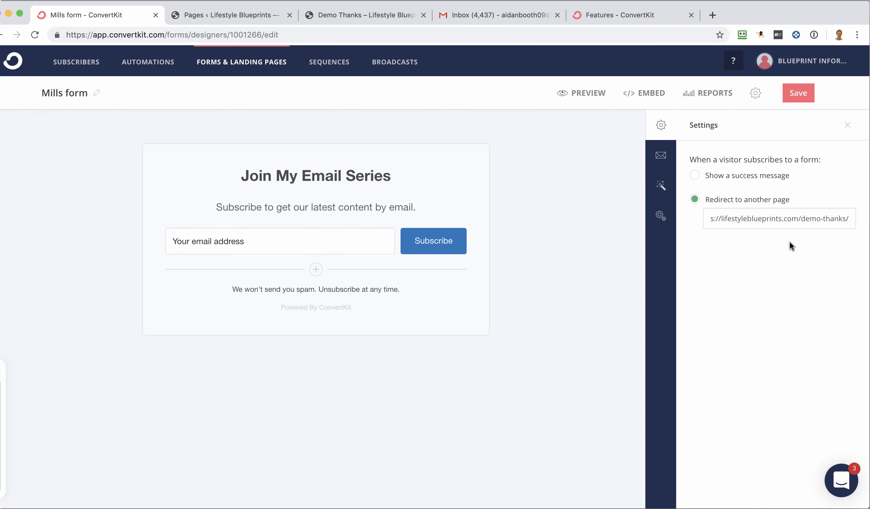
# Turn off sending the incentive email for the form
pyautogui.click(662, 156)
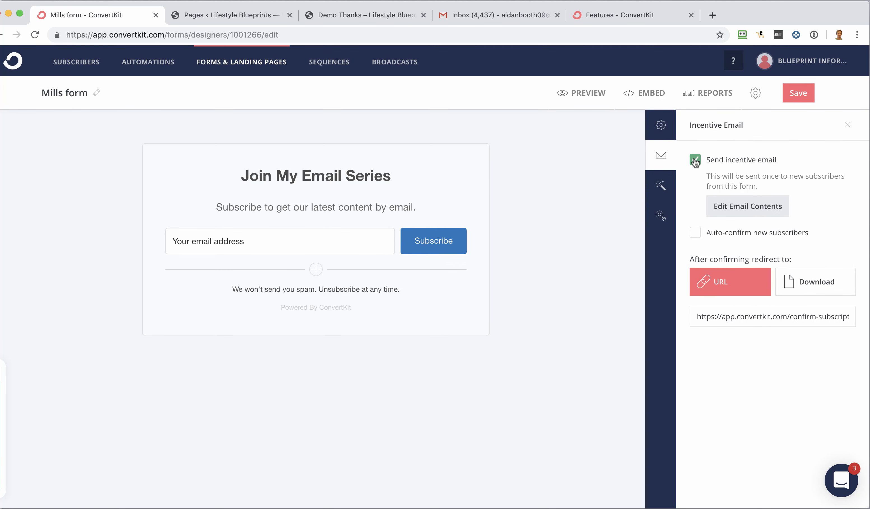
pyautogui.click(695, 160)
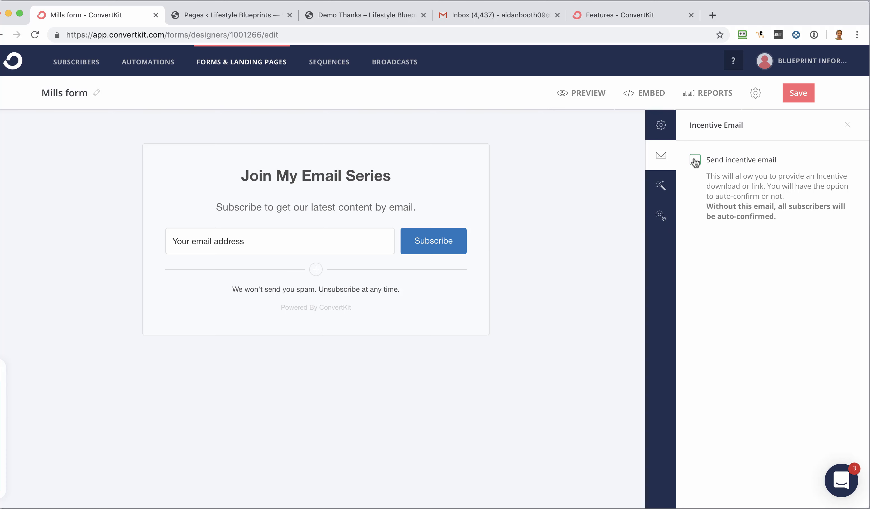
# Re-enable the incentive email to try its auto-confirm option, and switch the incentive email off again
pyautogui.click(695, 161)
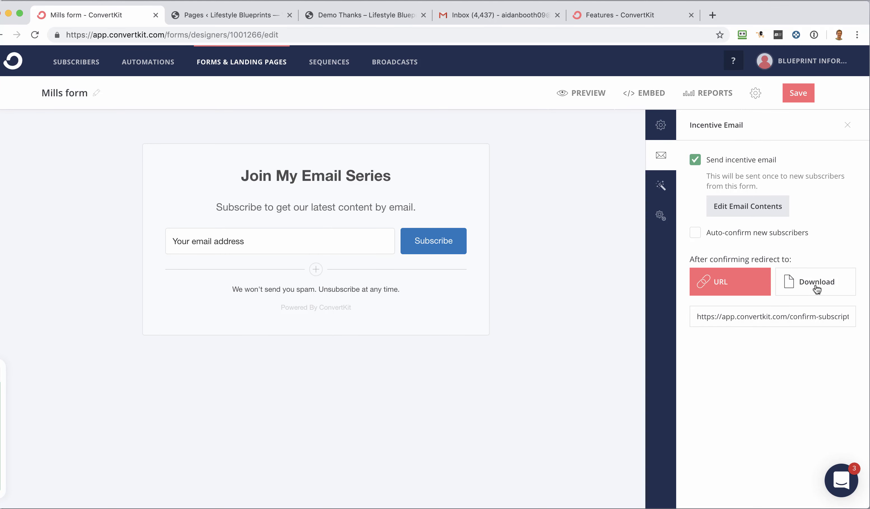
pyautogui.click(695, 161)
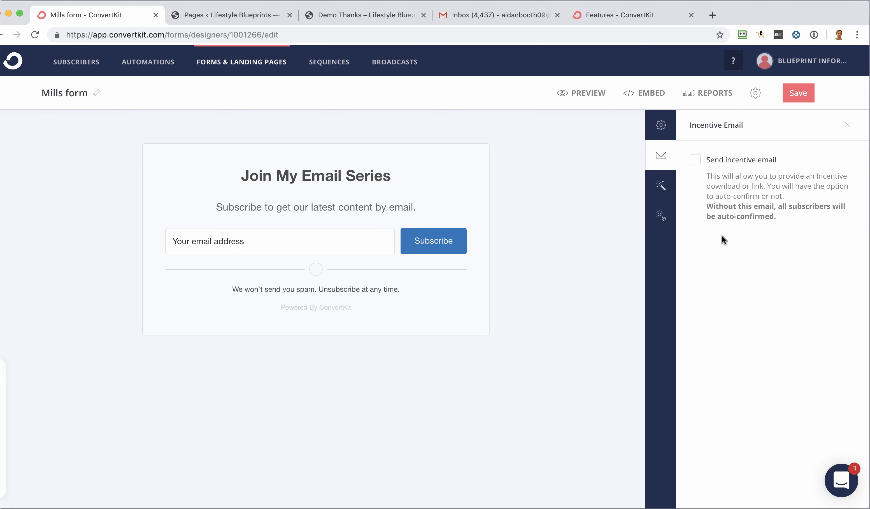
pyautogui.click(693, 161)
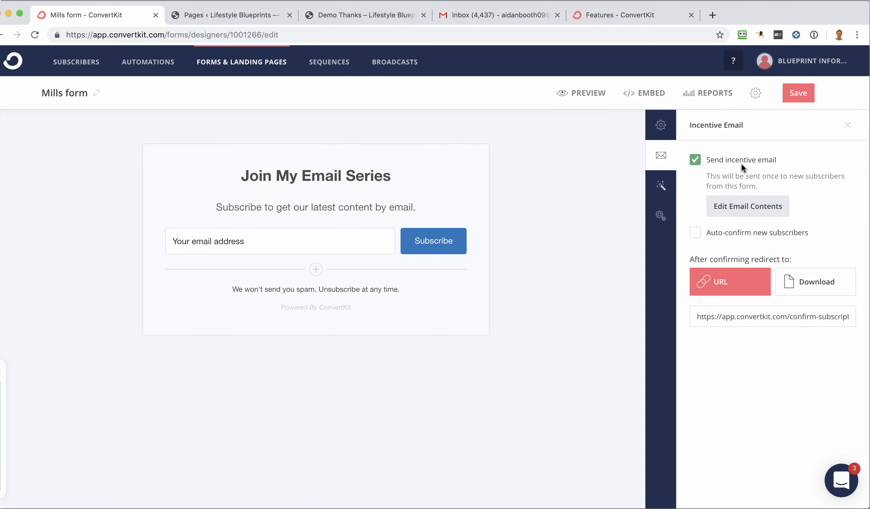
pyautogui.click(696, 236)
pyautogui.click(696, 236)
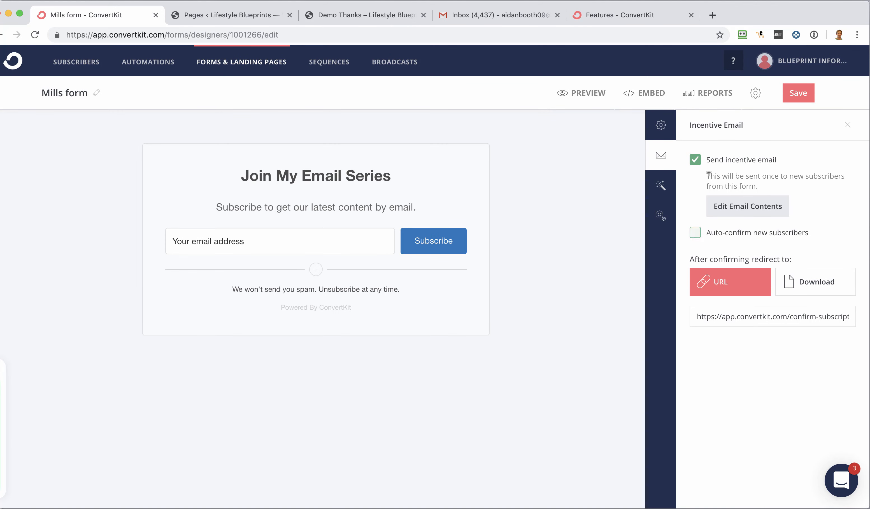
pyautogui.click(695, 160)
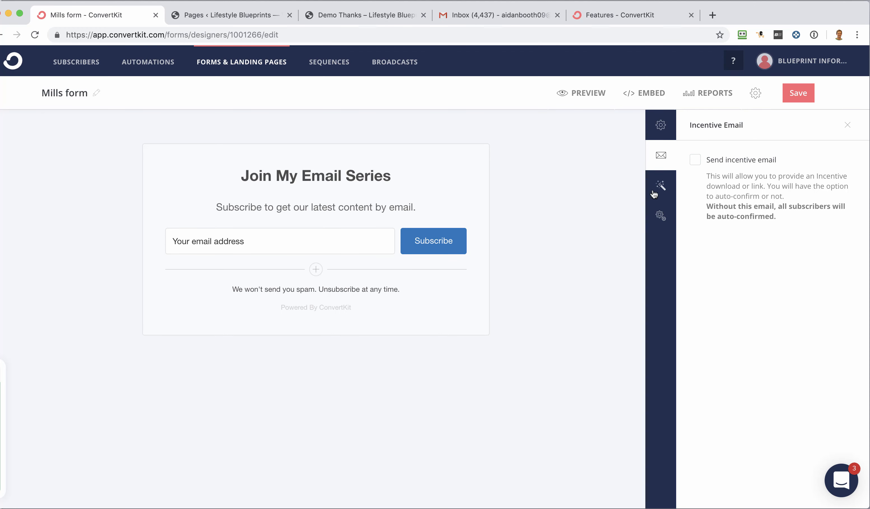
# Round the form's corners with a 58 px border radius, look over its advanced settings and save the form
pyautogui.click(661, 187)
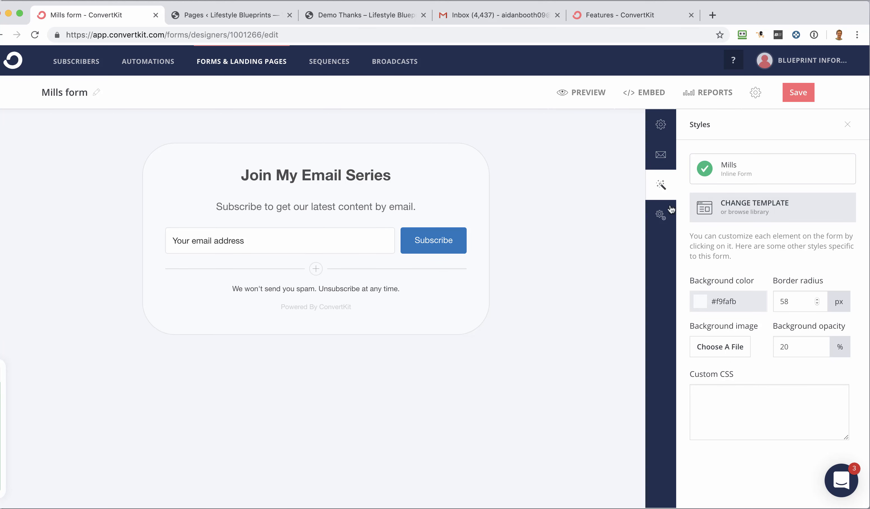
pyautogui.click(664, 215)
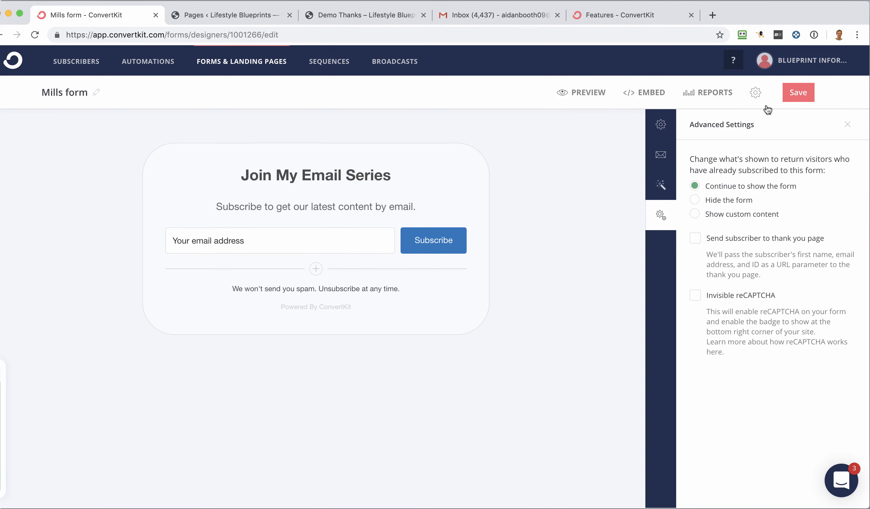
pyautogui.click(797, 90)
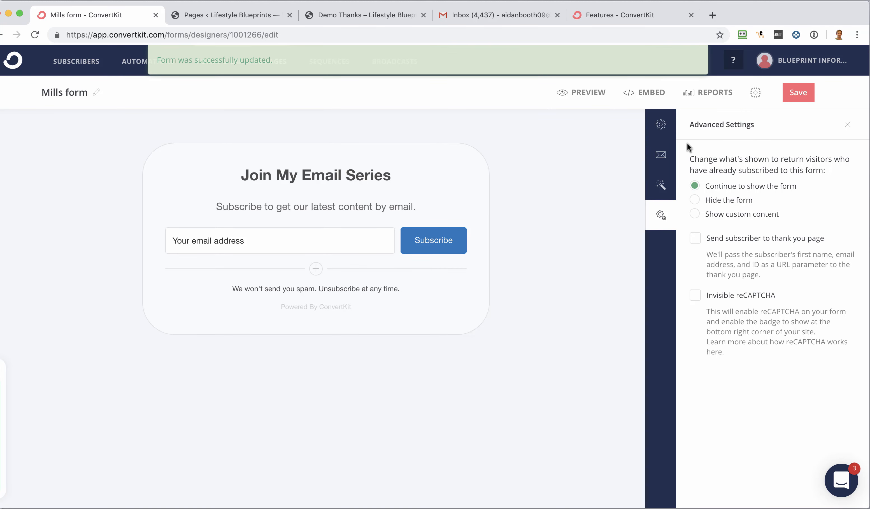
# Copy the form's JavaScript embed code and start a new page on the WordPress site
pyautogui.click(649, 94)
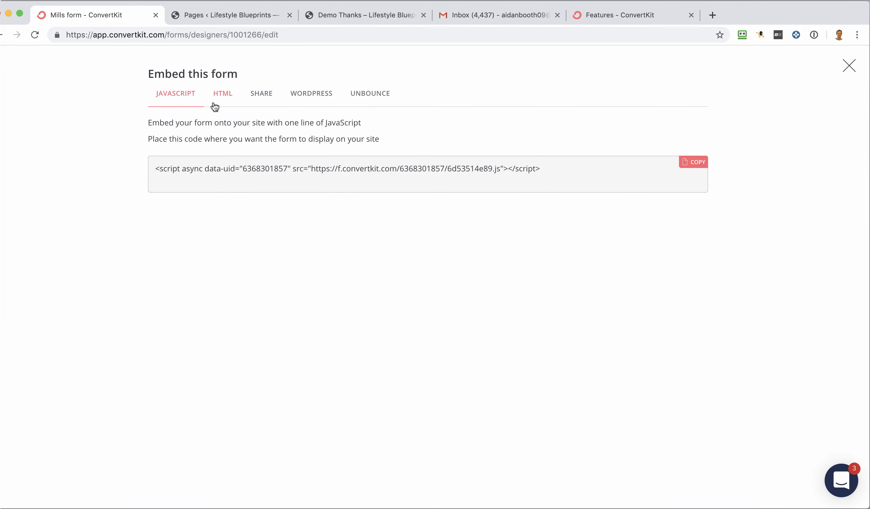
pyautogui.click(695, 164)
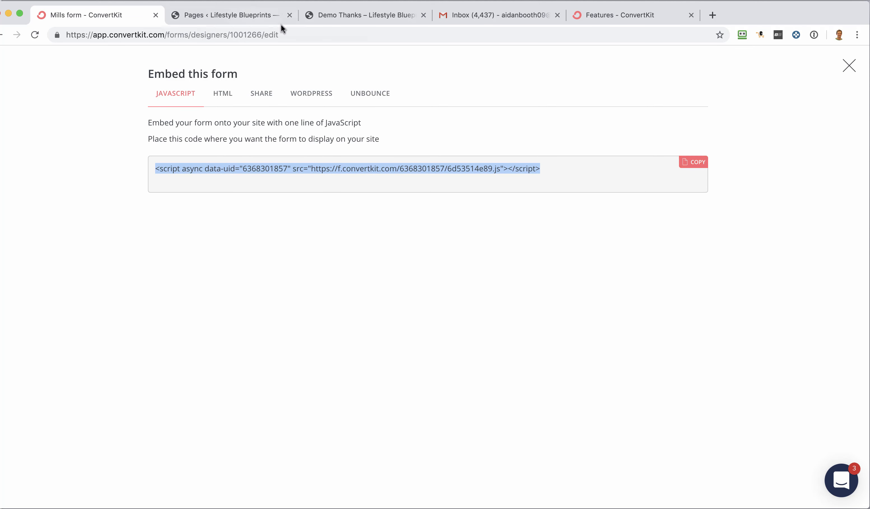
pyautogui.click(259, 16)
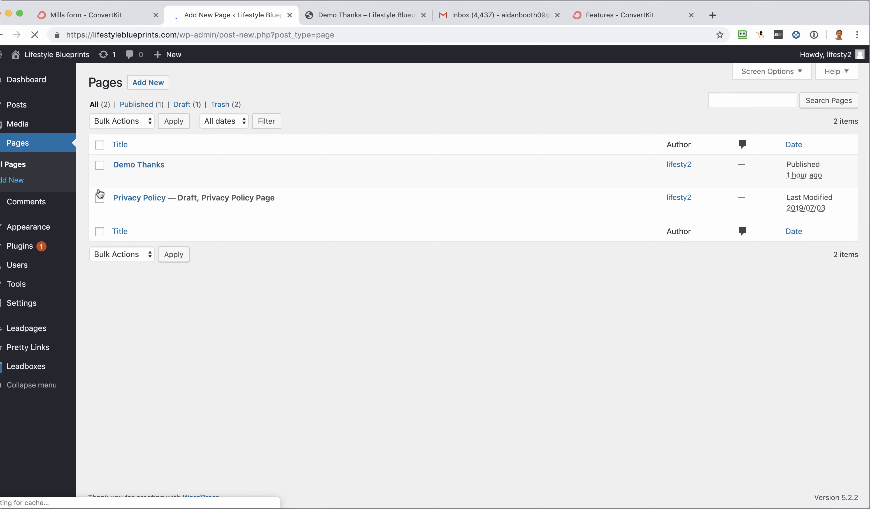
# Return to the ConvertKit form, look at its HTML embed code and open its hosted share link in a new tab
pyautogui.click(103, 18)
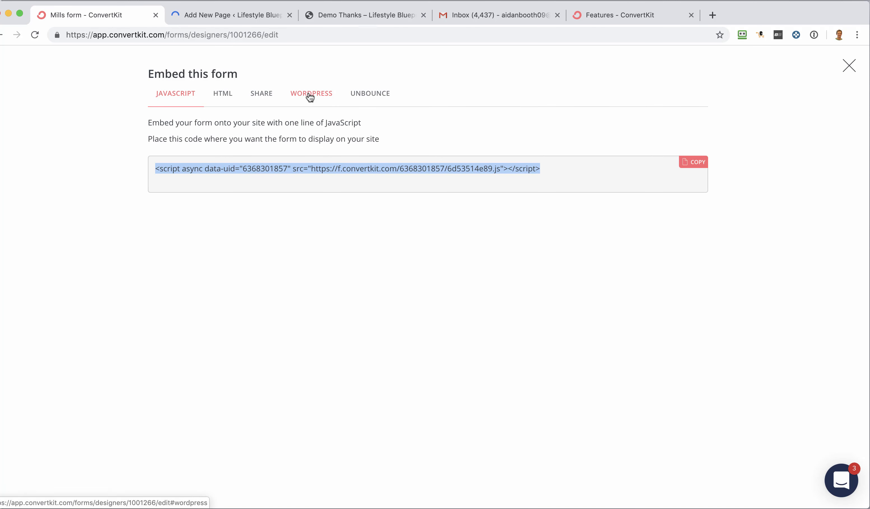
pyautogui.click(228, 97)
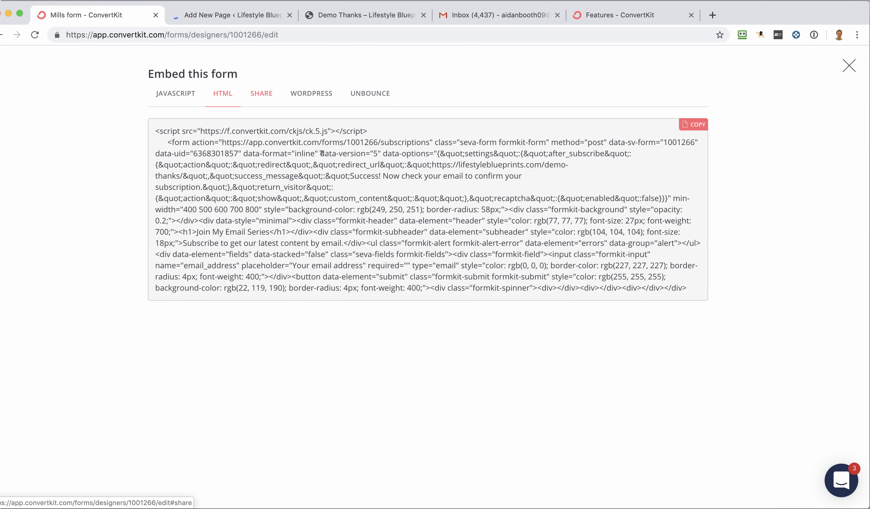
pyautogui.click(261, 93)
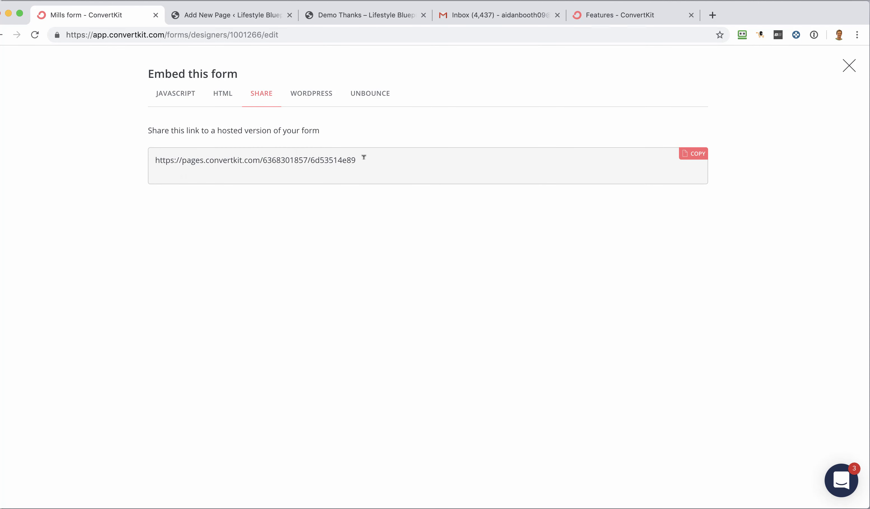
pyautogui.moveTo(364, 157); pyautogui.dragTo(147, 158)
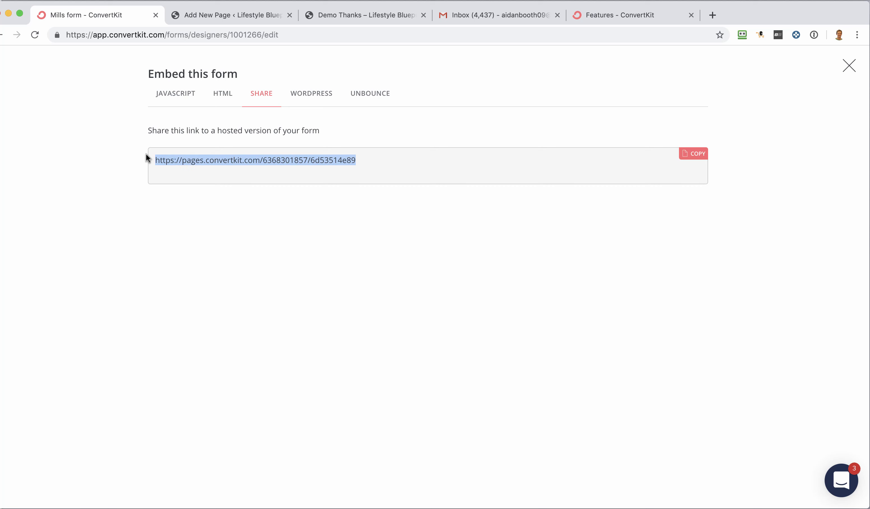
pyautogui.click(712, 15)
pyautogui.press('super+v')
pyautogui.press('Return')
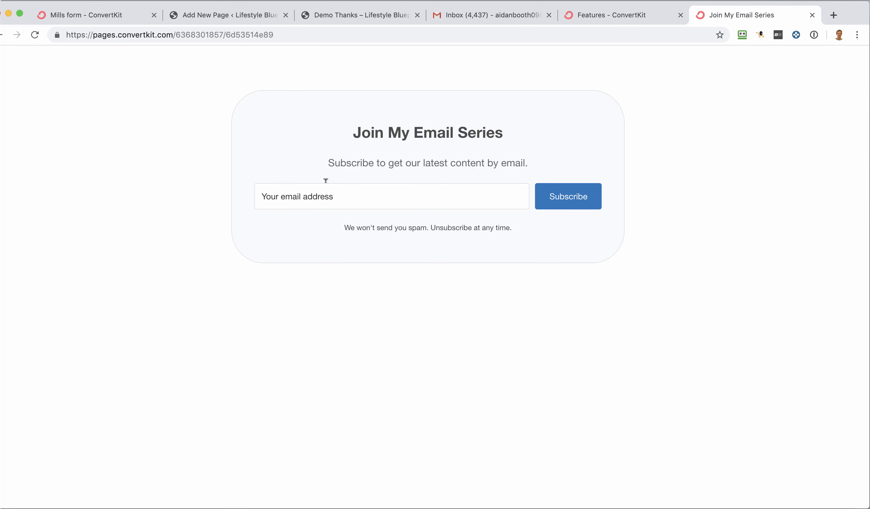
# Title the new WordPress page Form Example and add three placeholder paragraphs, each reading asd
pyautogui.click(232, 15)
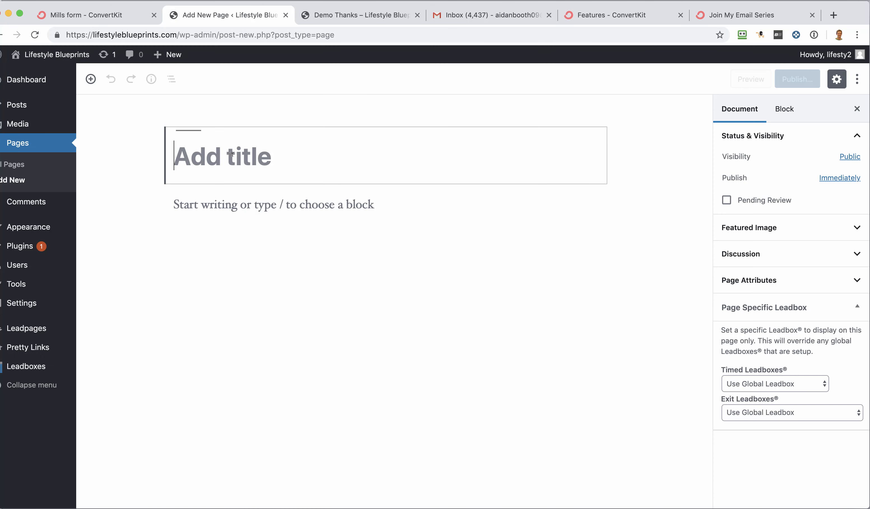
pyautogui.write('Form')
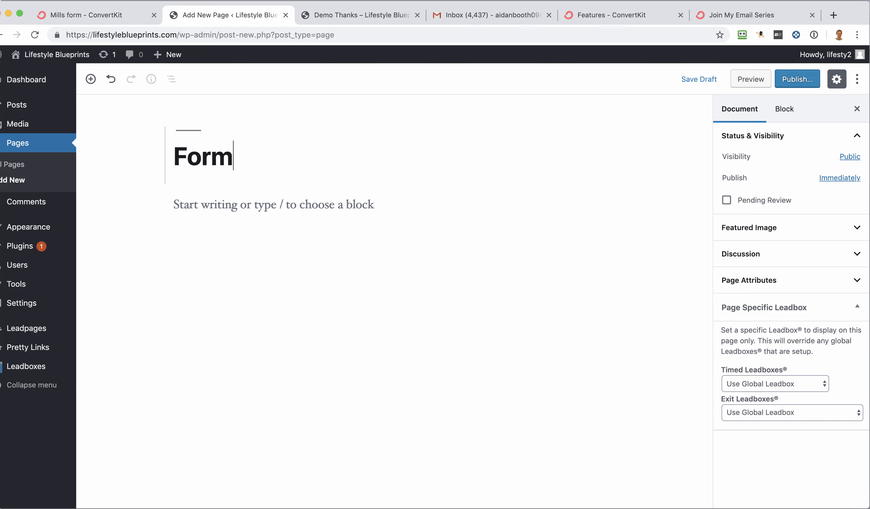
pyautogui.write(' Example')
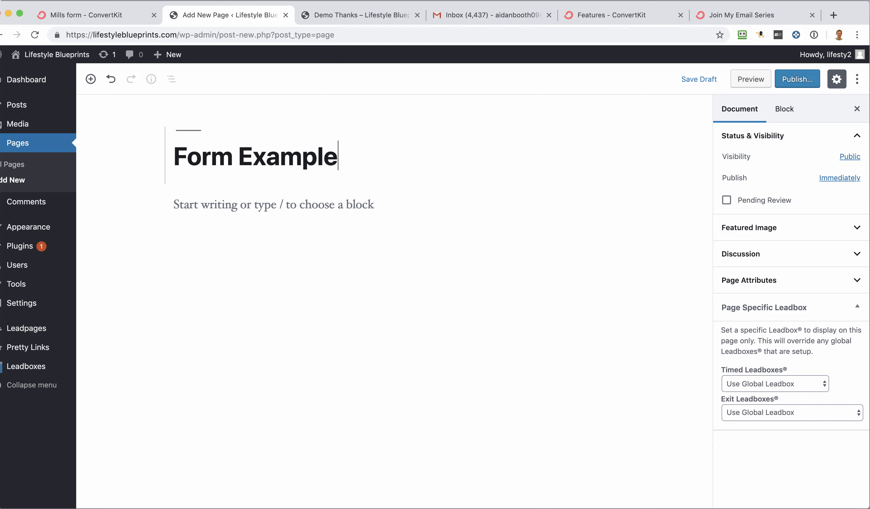
pyautogui.click(249, 207)
pyautogui.write('asd')
pyautogui.press('Return')
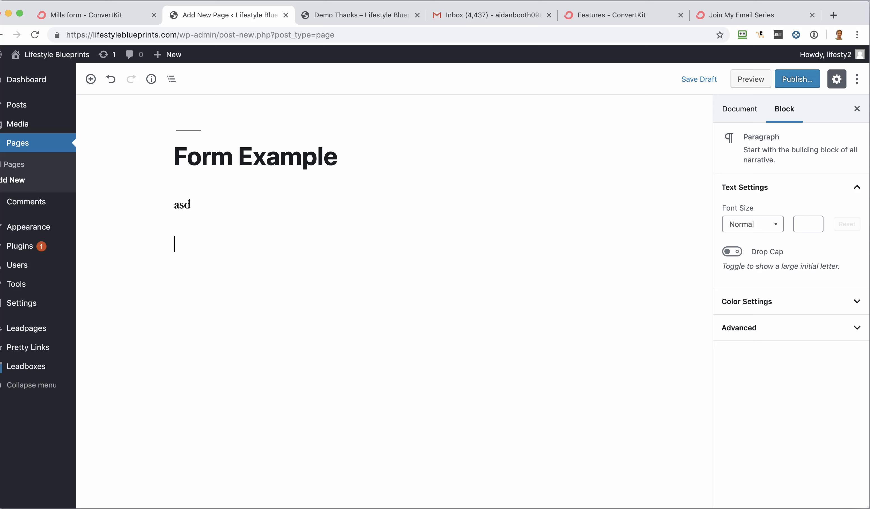
pyautogui.write('asd')
pyautogui.press('Return')
pyautogui.write('asd')
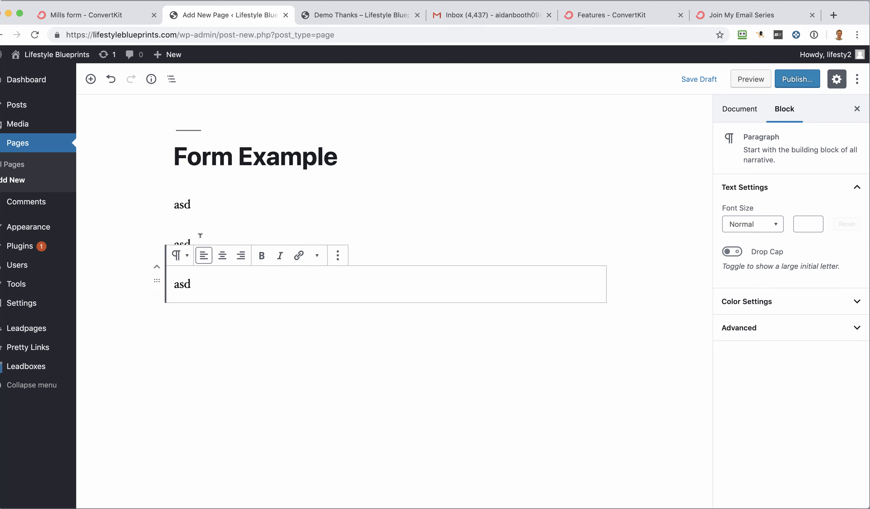
# Switch the second placeholder paragraph to HTML editing
pyautogui.moveTo(192, 243); pyautogui.dragTo(175, 241)
pyautogui.click(176, 249)
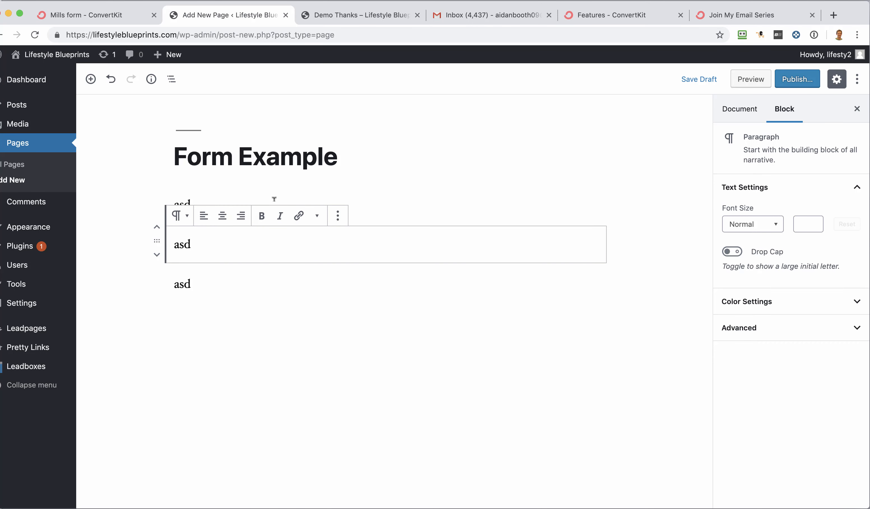
pyautogui.click(338, 216)
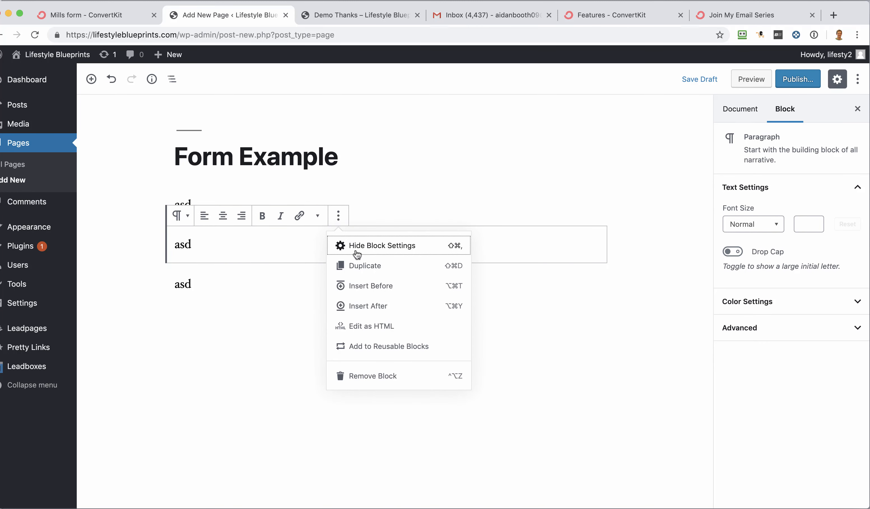
pyautogui.click(356, 326)
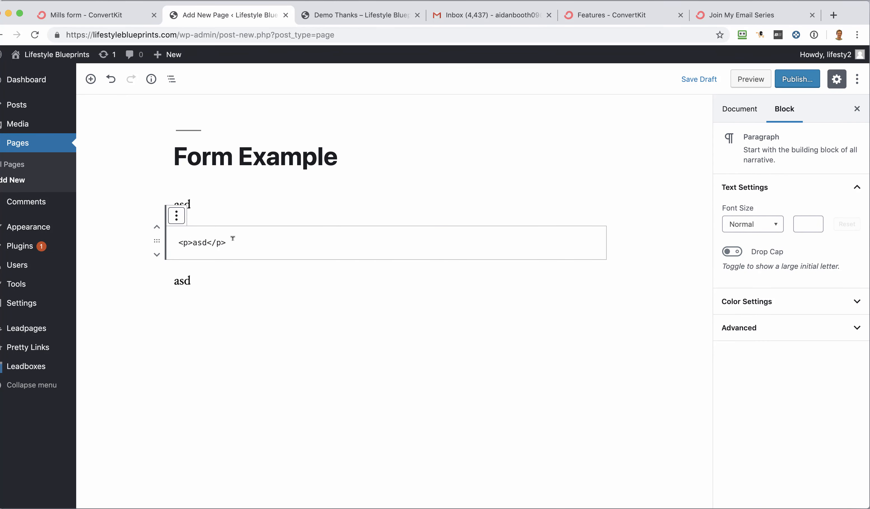
# Replace the second paragraph's HTML code with the copied hosted form link
pyautogui.moveTo(232, 238); pyautogui.dragTo(173, 240)
pyautogui.press('super+v')
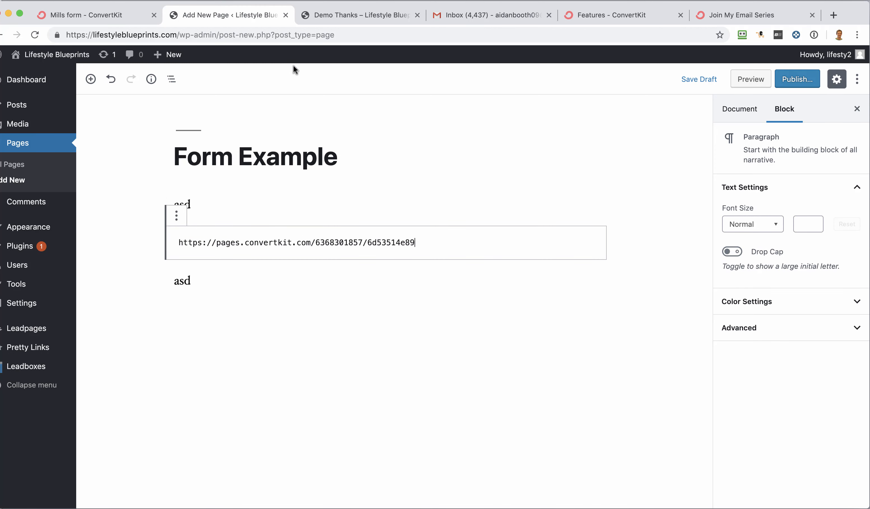
# Copy the JavaScript embed code from the ConvertKit form and return to the WordPress page being edited
pyautogui.click(113, 15)
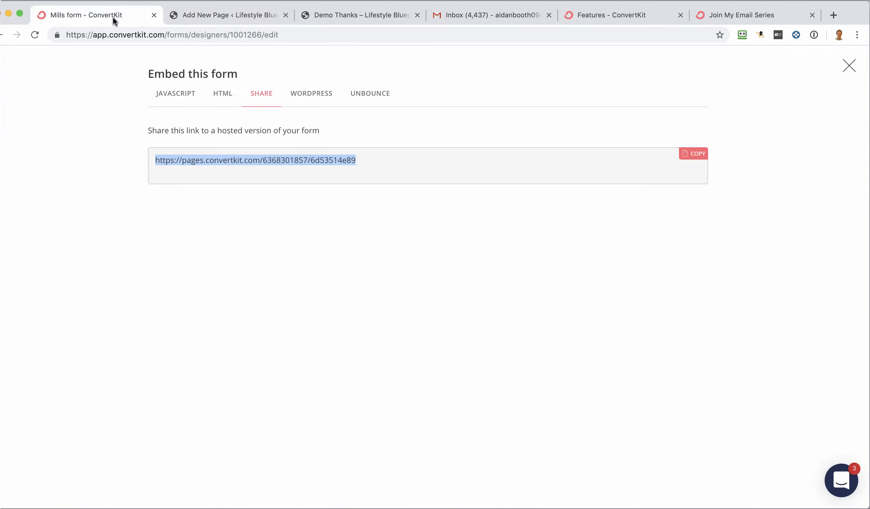
pyautogui.click(186, 93)
pyautogui.click(703, 163)
pyautogui.press('super+c')
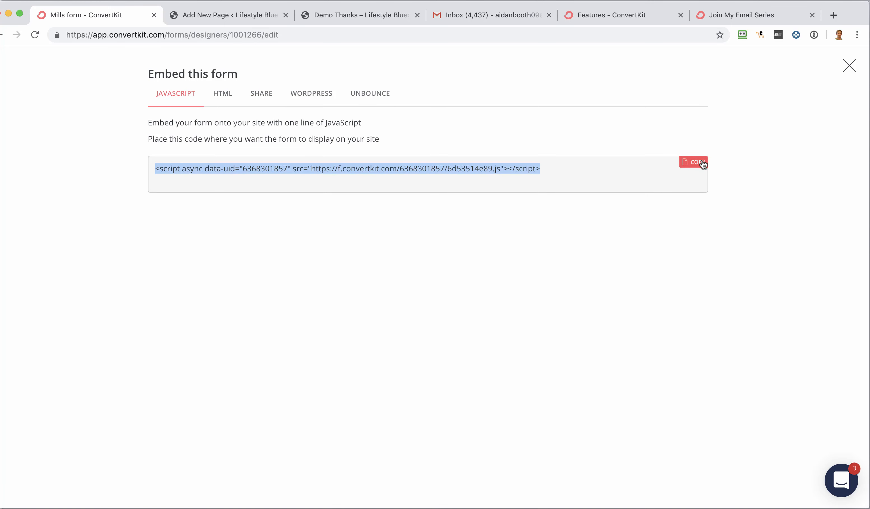
pyautogui.click(249, 14)
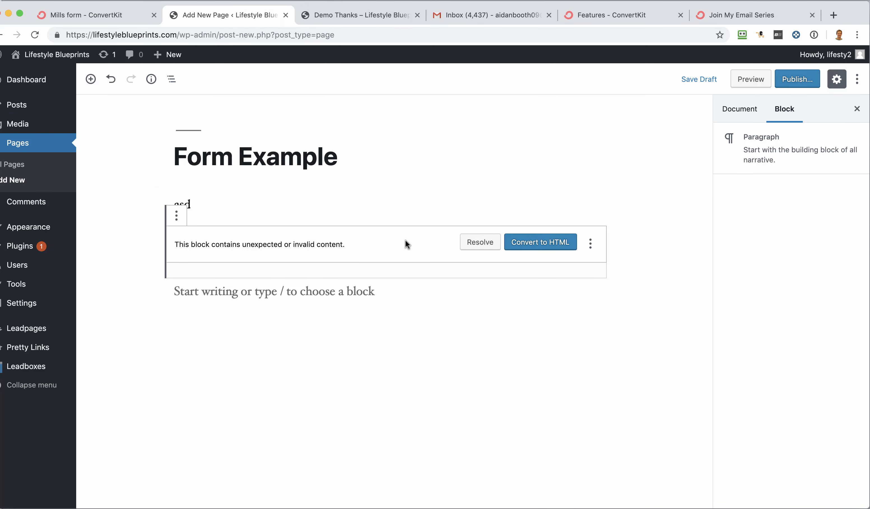
# Try converting the invalid link block to a Classic block, and undo the conversion and the pasted link
pyautogui.click(480, 242)
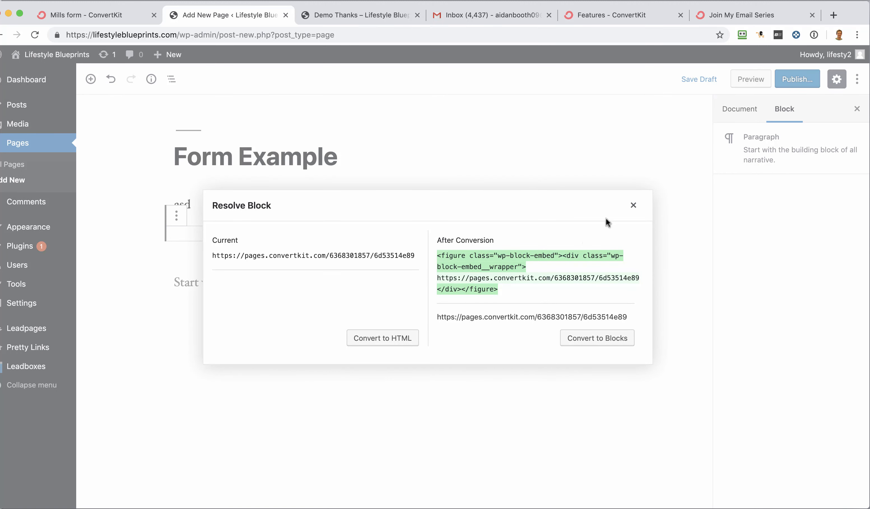
pyautogui.click(633, 205)
pyautogui.click(593, 245)
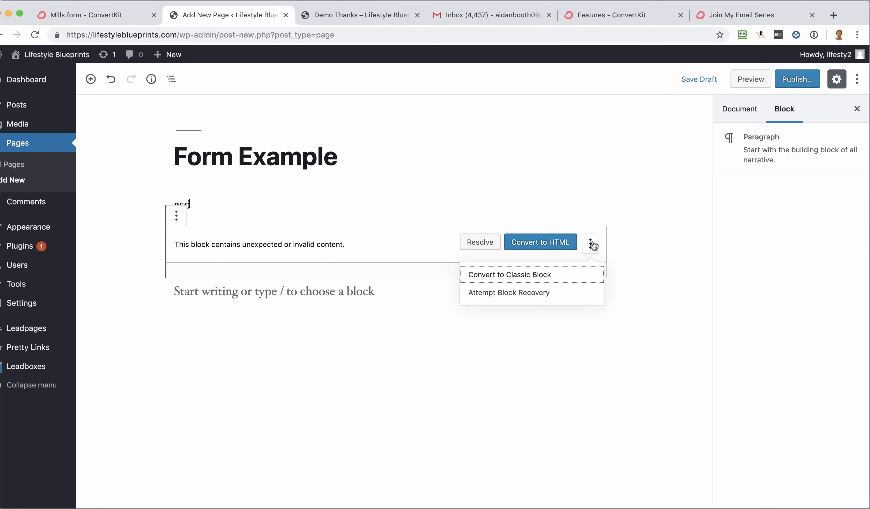
pyautogui.click(543, 276)
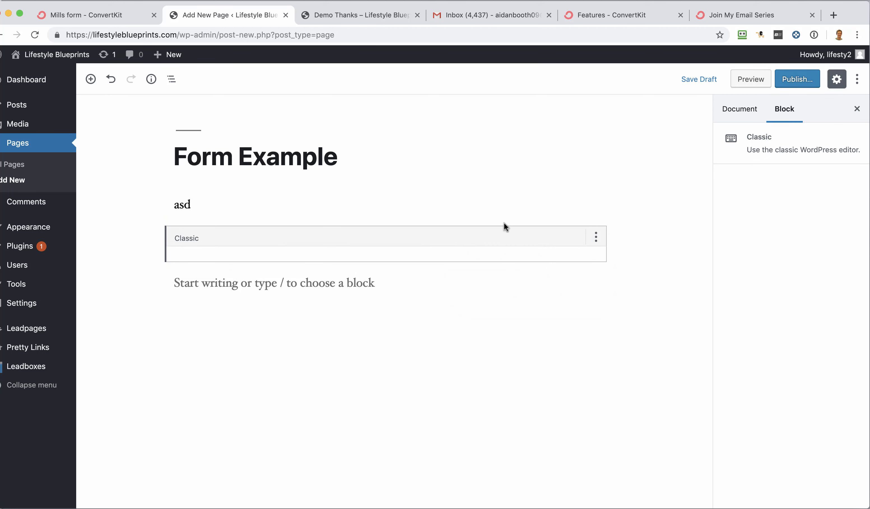
pyautogui.click(598, 238)
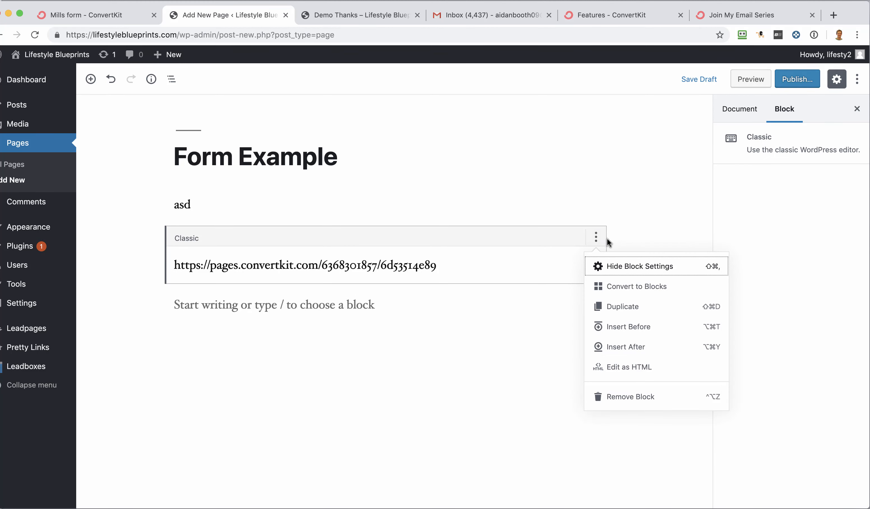
pyautogui.click(649, 227)
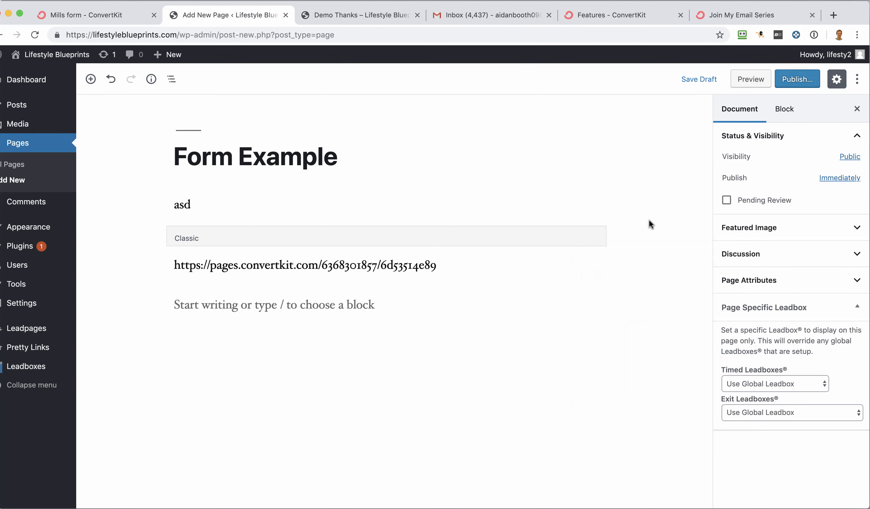
pyautogui.click(109, 80)
pyautogui.click(108, 80)
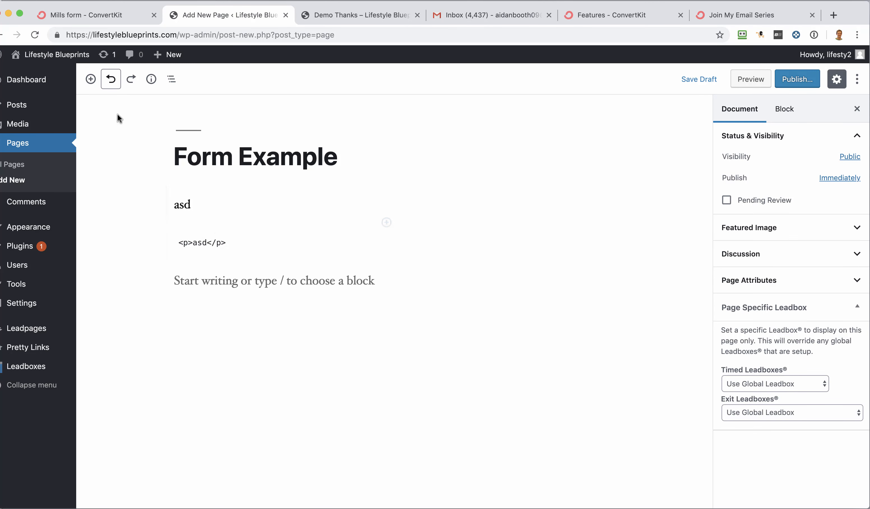
# Replace the second paragraph's HTML with the copied JavaScript embed code and convert the block to Custom HTML
pyautogui.click(218, 242)
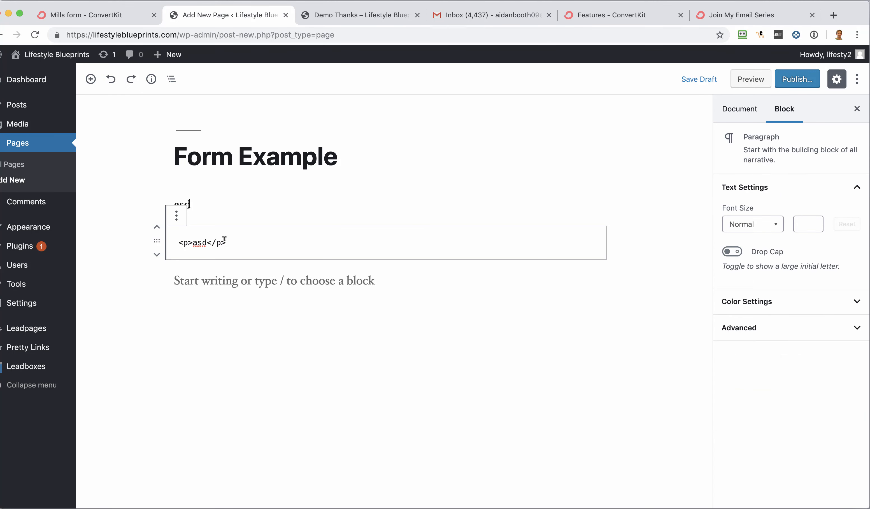
pyautogui.moveTo(226, 242); pyautogui.dragTo(178, 238)
pyautogui.press('super+v')
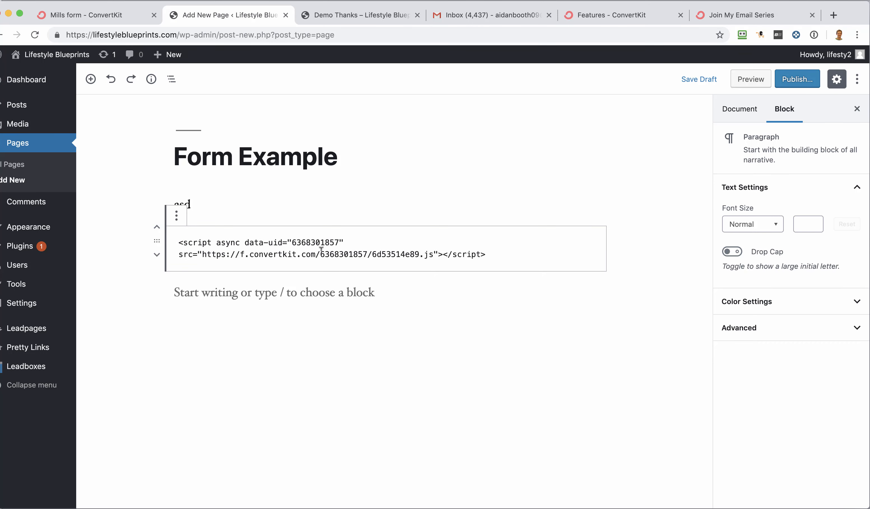
pyautogui.click(636, 245)
pyautogui.click(557, 249)
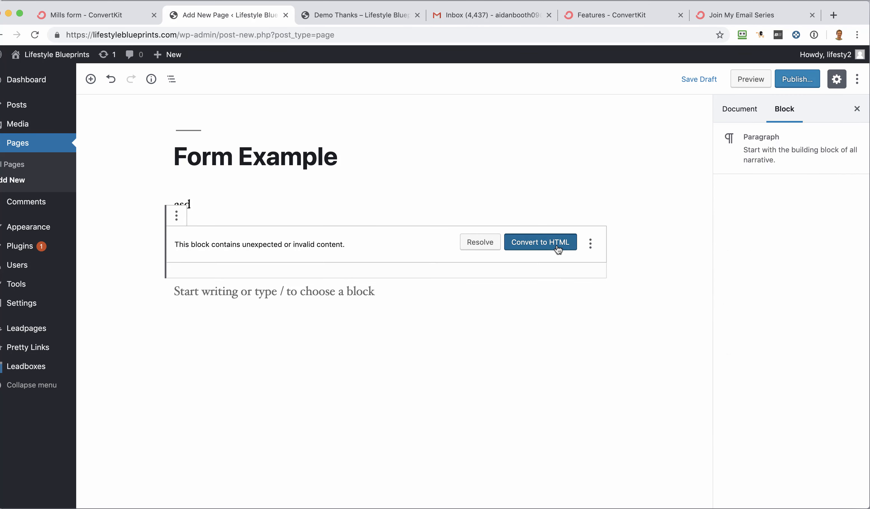
pyautogui.click(558, 249)
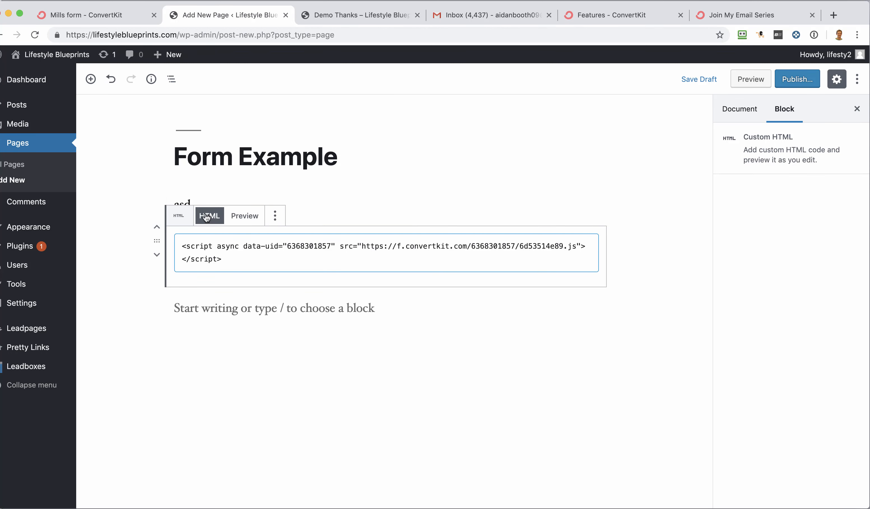
pyautogui.click(526, 199)
pyautogui.click(667, 229)
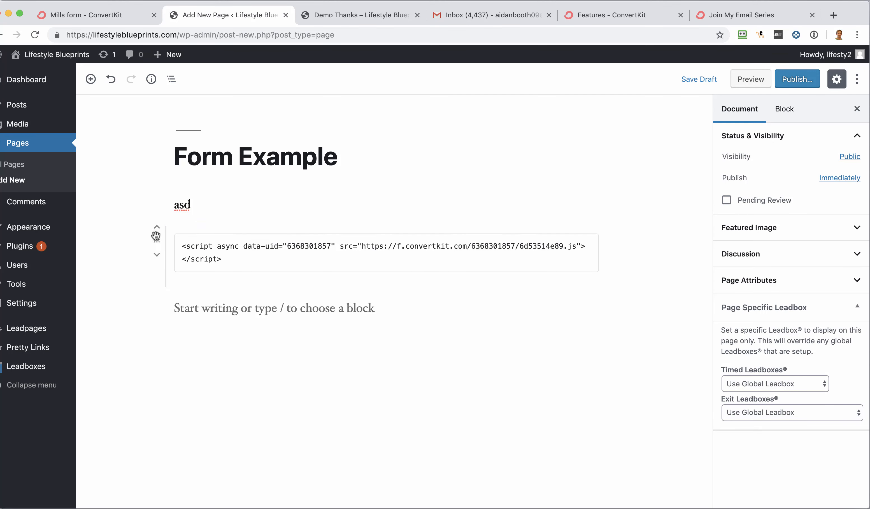
# Undo the Custom HTML conversion and the pasted embed code in the second block
pyautogui.click(111, 80)
pyautogui.click(111, 79)
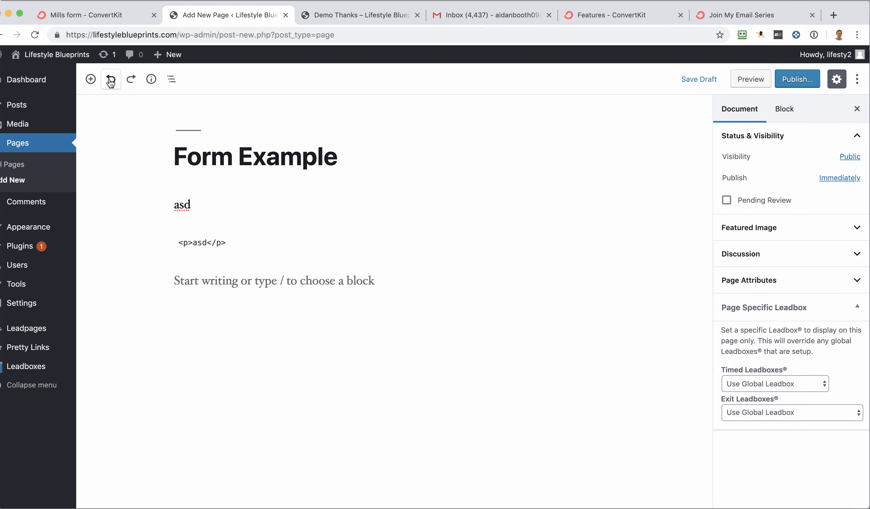
# Undo the remaining edits to the blocks below the first "asd" paragraph, going back to that single paragraph
pyautogui.click(111, 81)
pyautogui.click(111, 81)
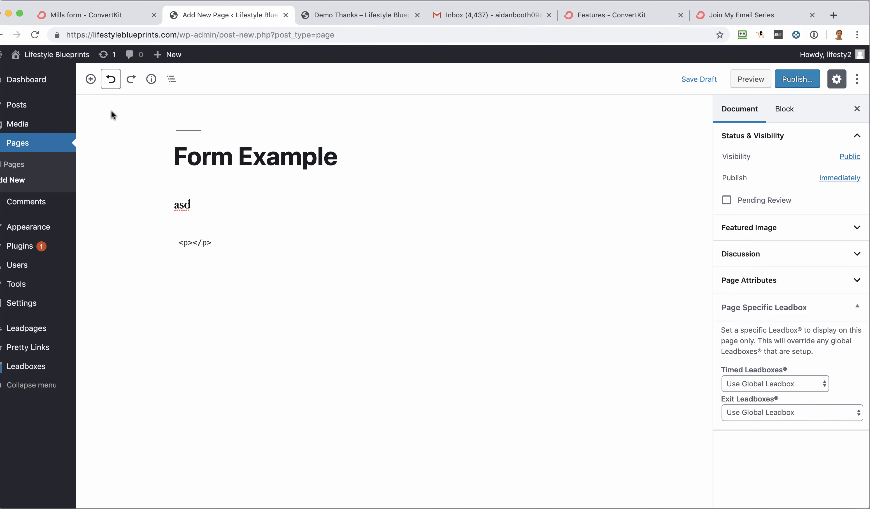
pyautogui.click(112, 81)
# Add two more paragraphs reading "asd" below the first one
pyautogui.click(195, 206)
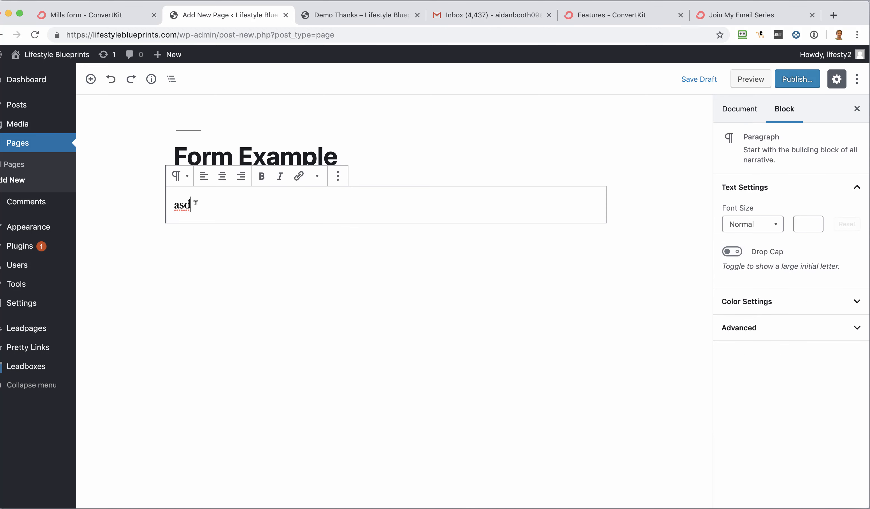
pyautogui.press('Return')
pyautogui.write('asd')
pyautogui.press('Return')
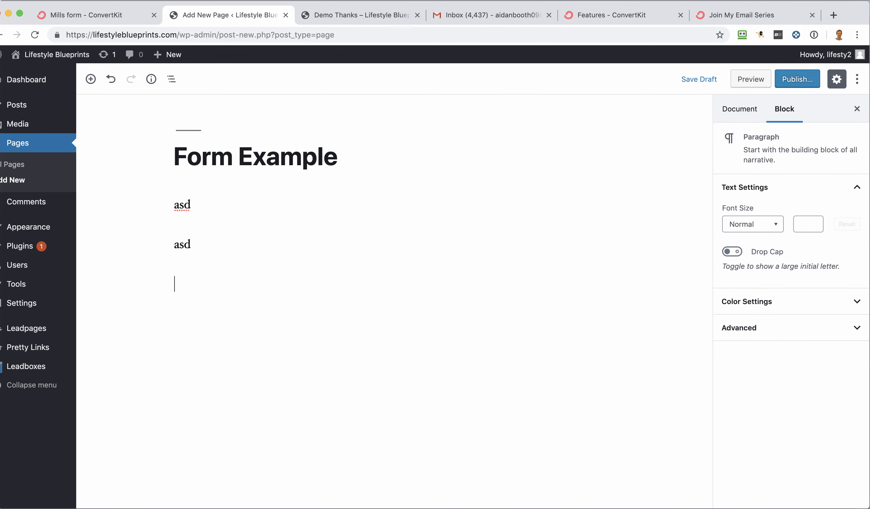
pyautogui.write('asd')
pyautogui.press('Up')
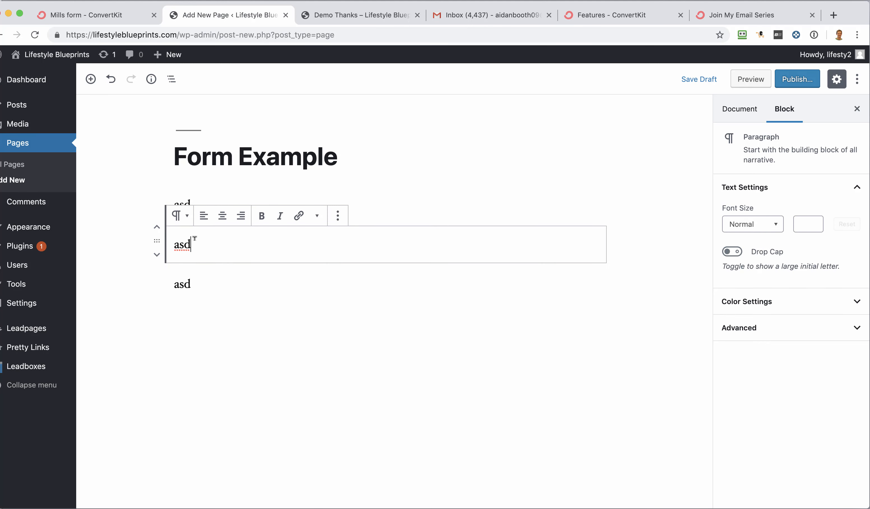
# Clear the middle "asd" paragraph, turn it into a Custom HTML block, and paste the ConvertKit embed script into it
pyautogui.press('BackSpace')
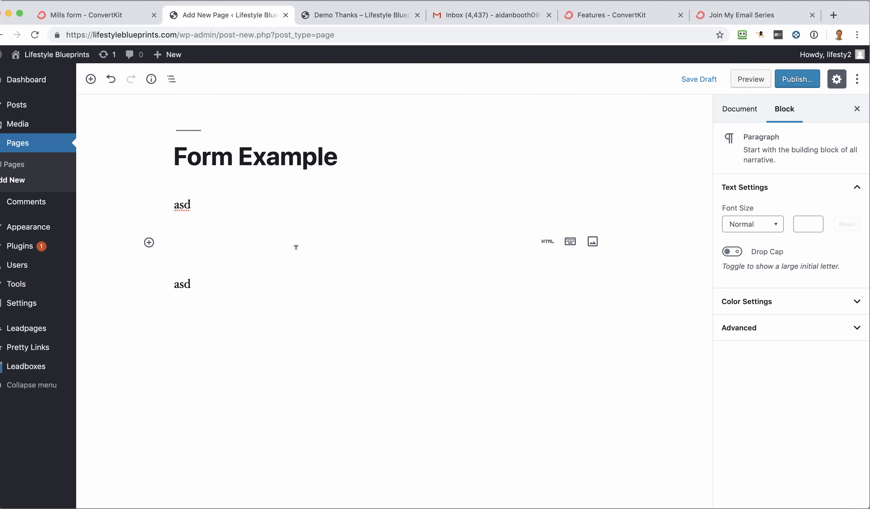
pyautogui.click(551, 242)
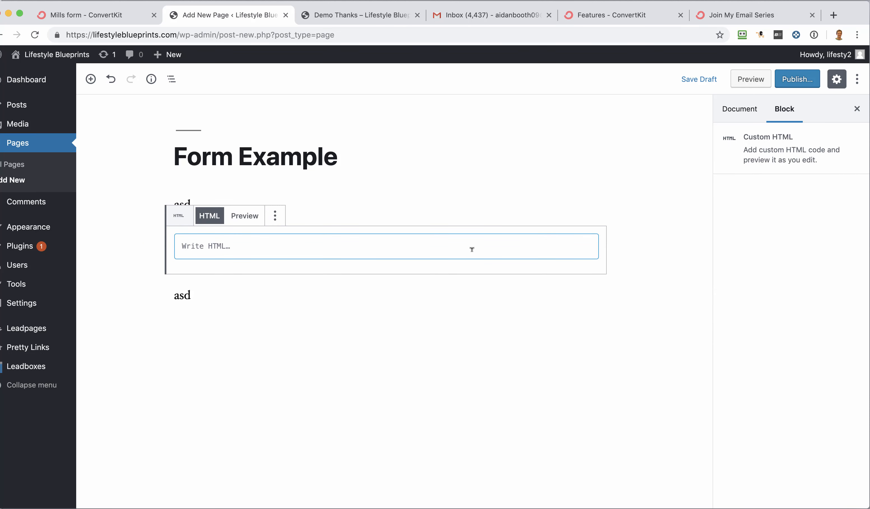
pyautogui.press('super+v')
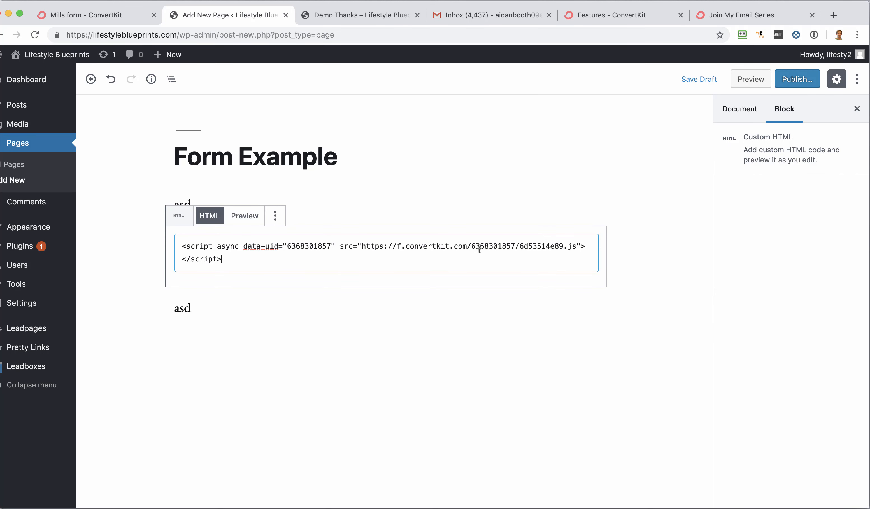
pyautogui.click(636, 241)
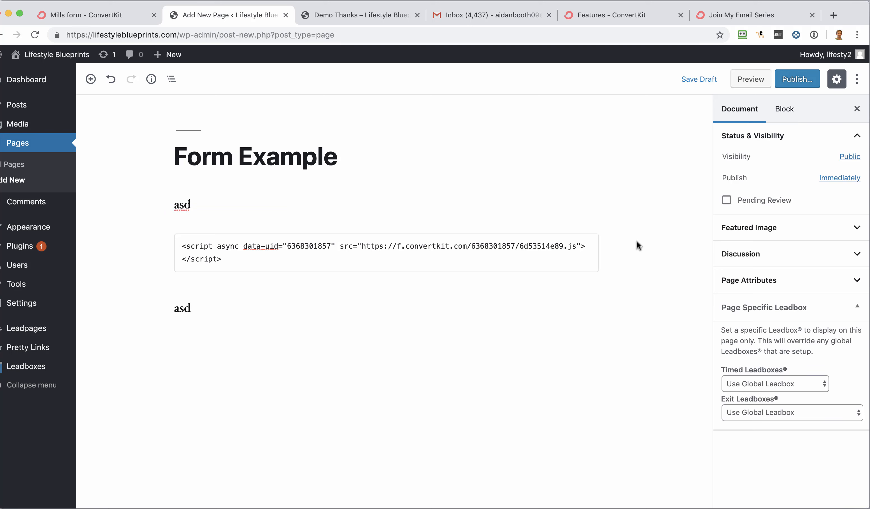
# Publish the Form Example page and view the live page in a new tab to check the embedded opt-in form
pyautogui.click(797, 81)
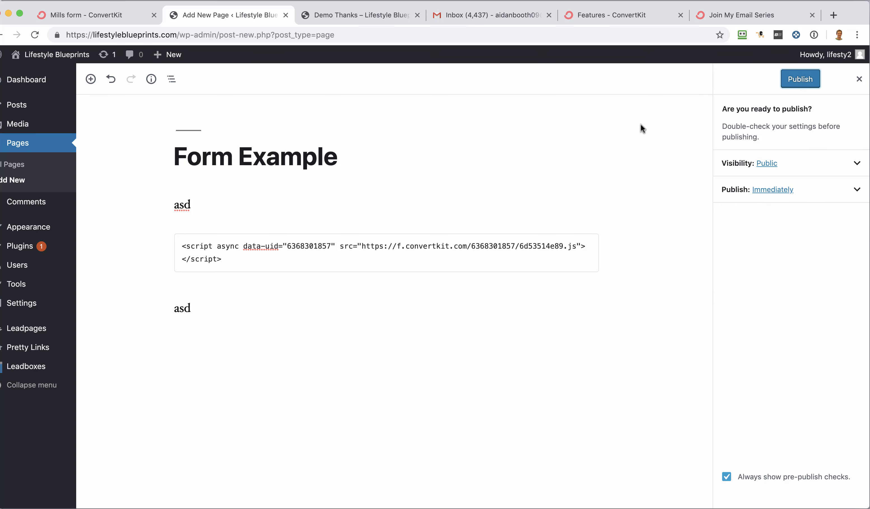
pyautogui.click(804, 79)
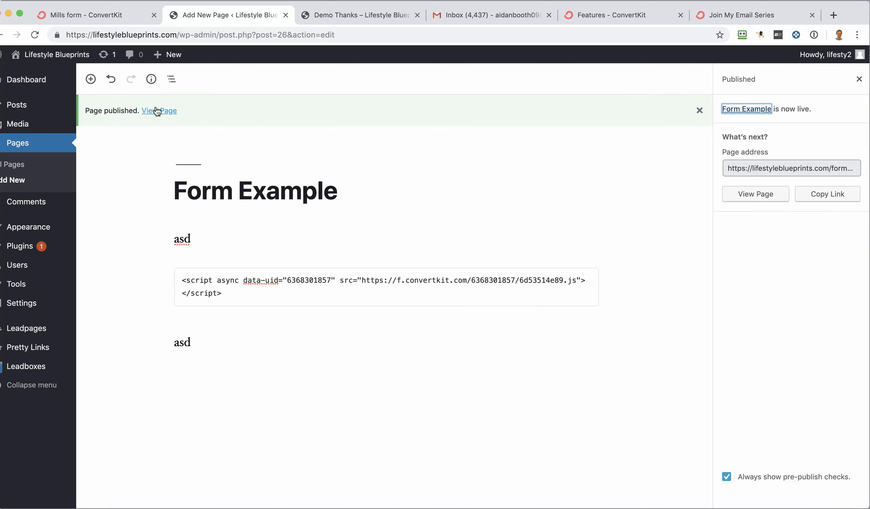
pyautogui.keyDown('super'); pyautogui.click(159, 110); pyautogui.keyUp('super')
pyautogui.click(304, 15)
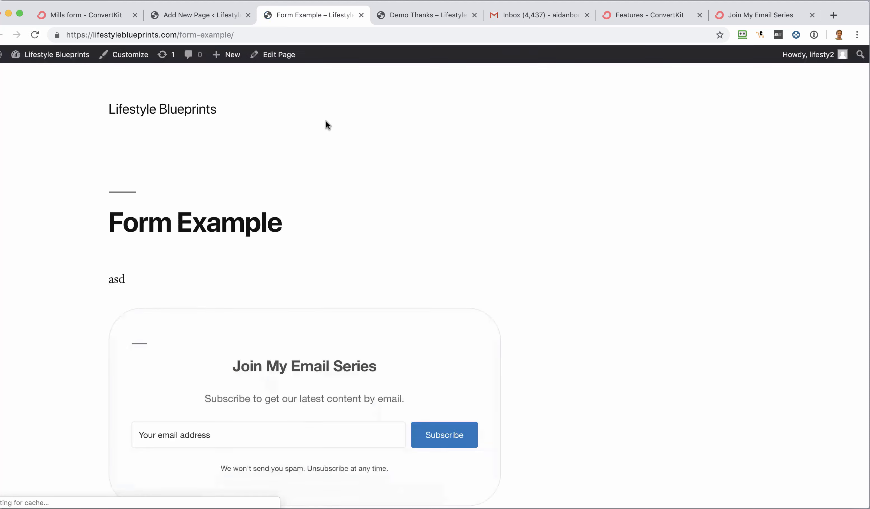
pyautogui.scroll(-3, 413, 283)
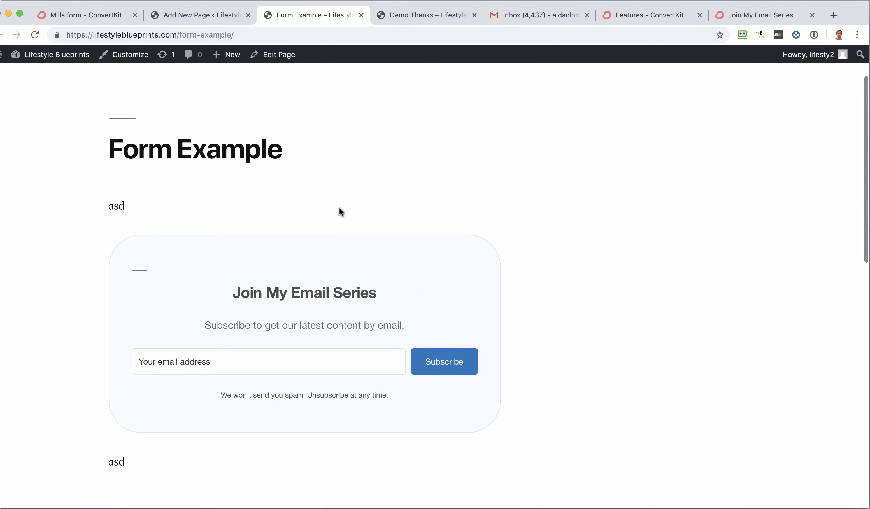